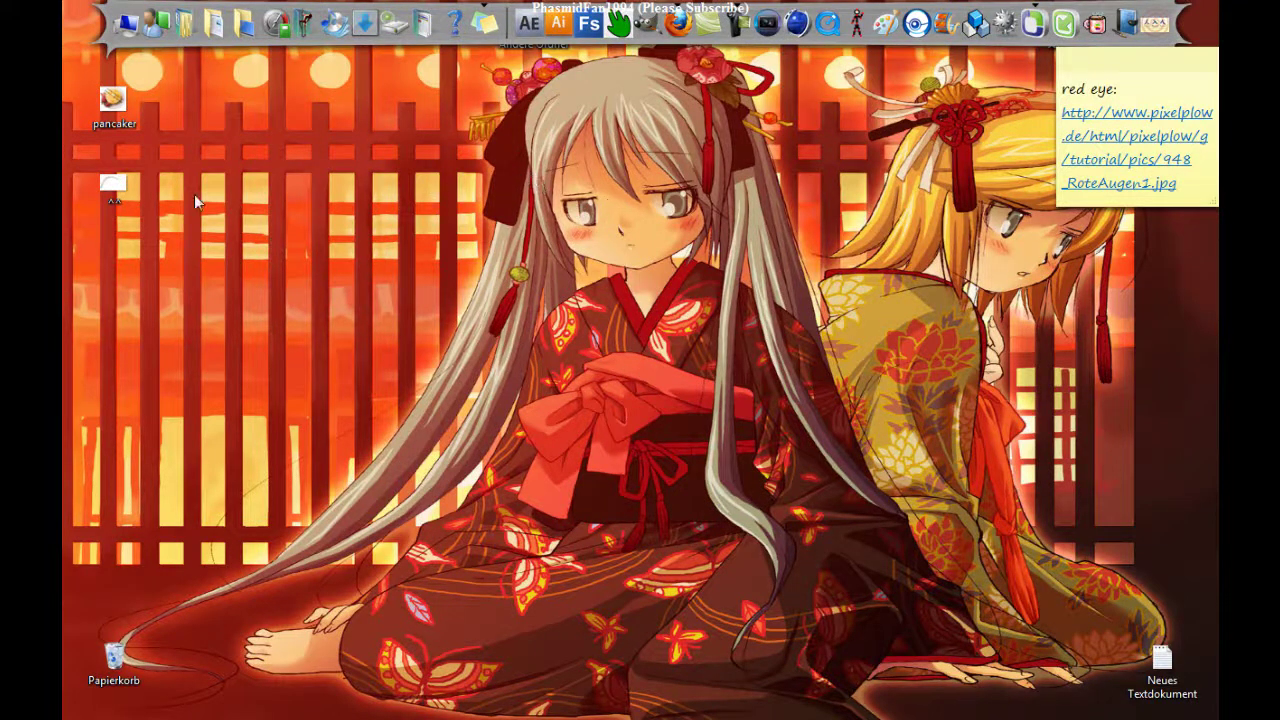
Step: Open the ^^ image from the desktop in Windows Photo Viewer to preview the curved text example
double_click(117, 190)
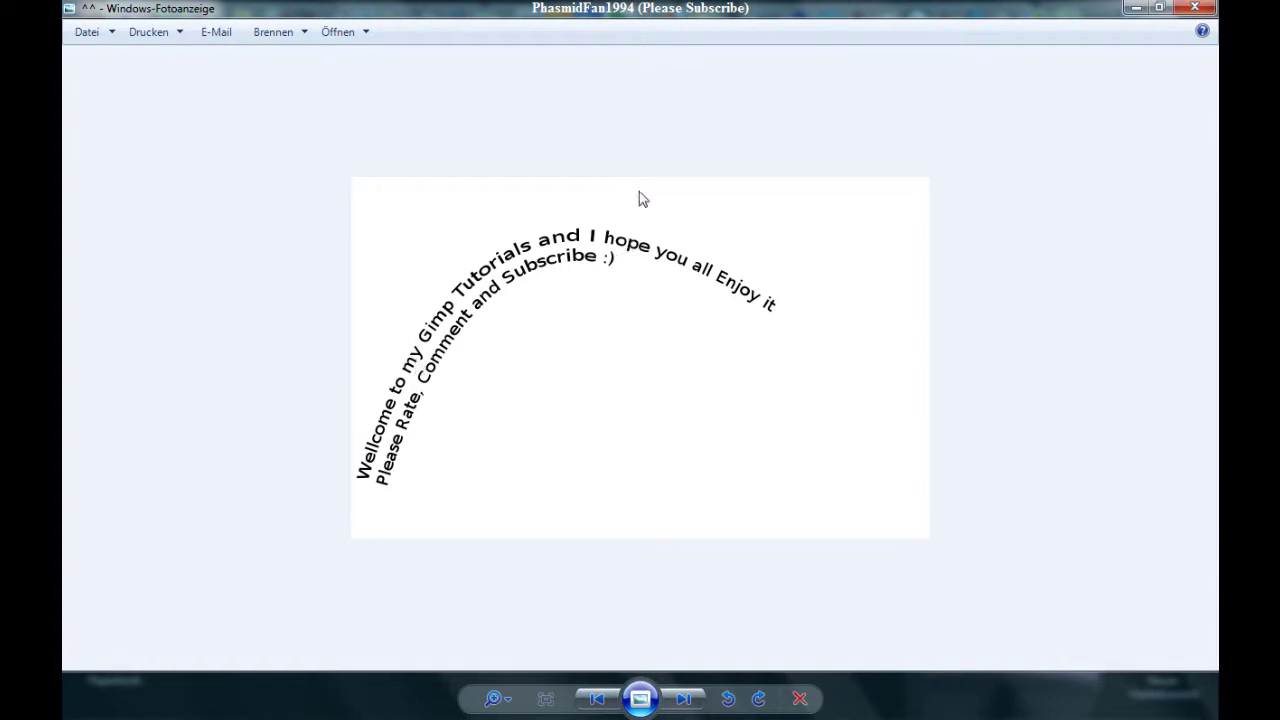
Step: Minimize Photo Viewer, then launch GIMP from the dock with its window maximized
click(1135, 12)
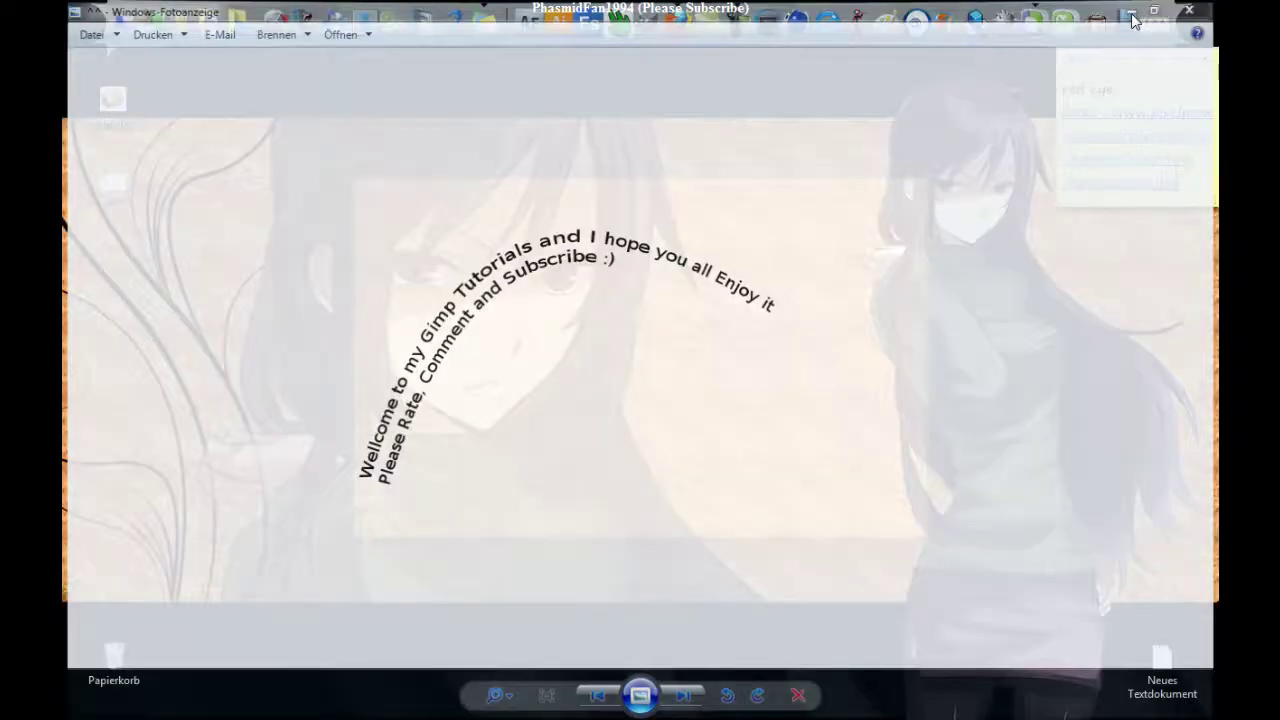
click(655, 35)
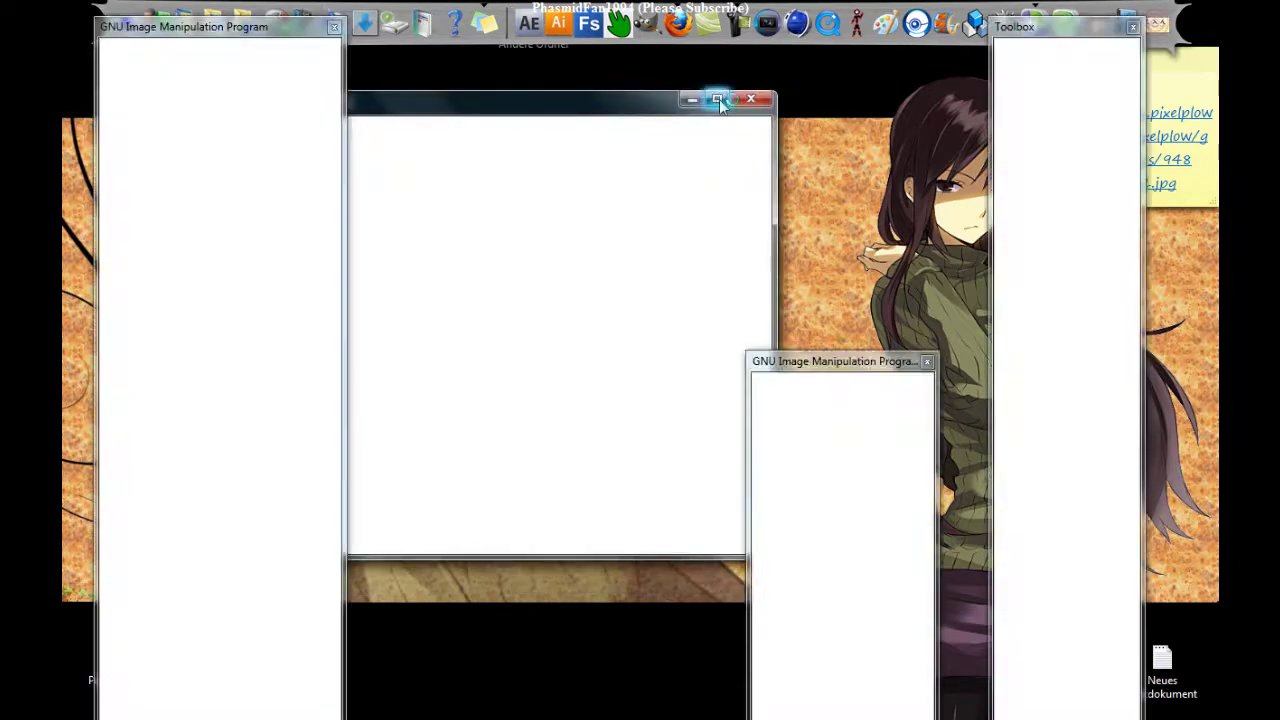
click(718, 99)
Step: Create a new blank 640x400 image via File > New
click(75, 30)
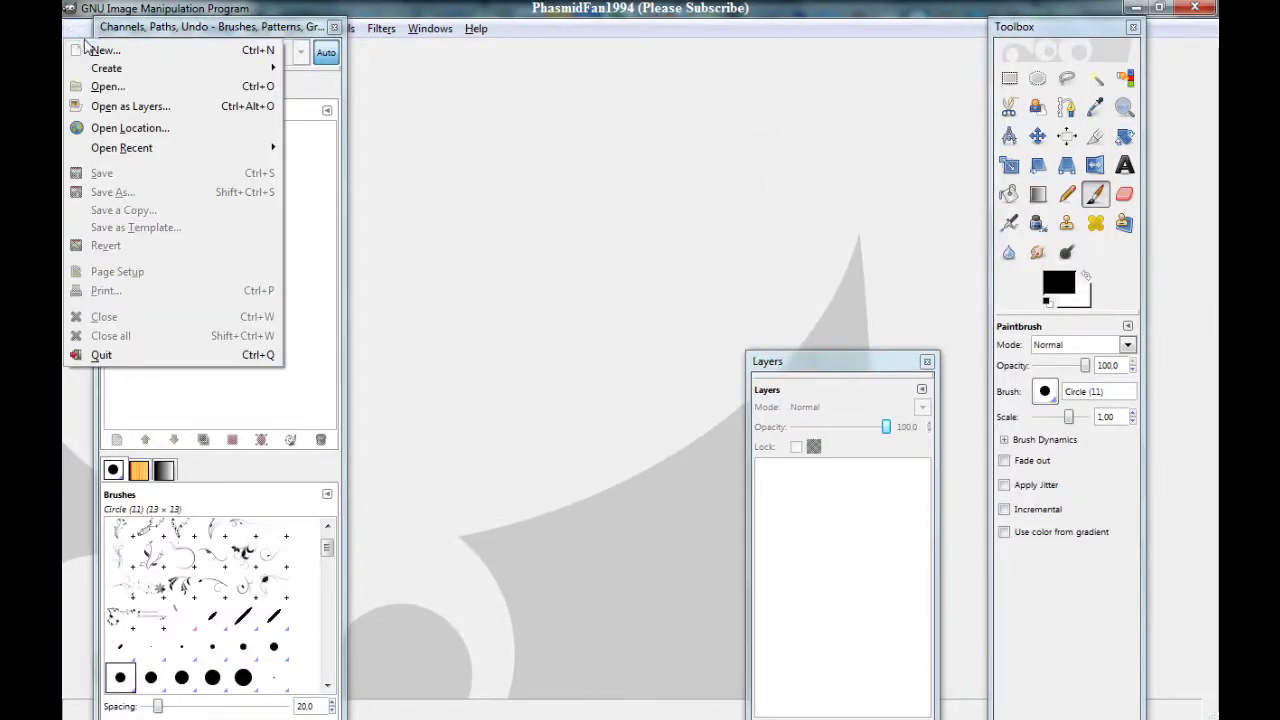
click(98, 50)
click(805, 337)
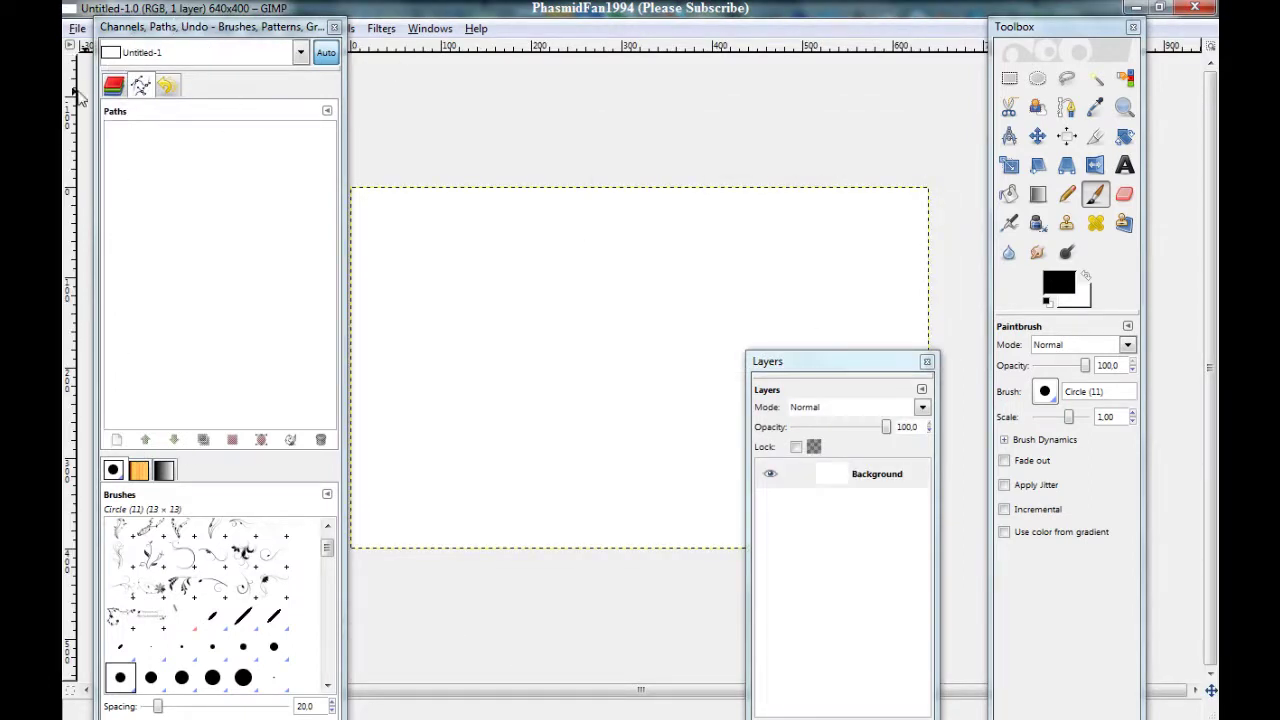
click(118, 87)
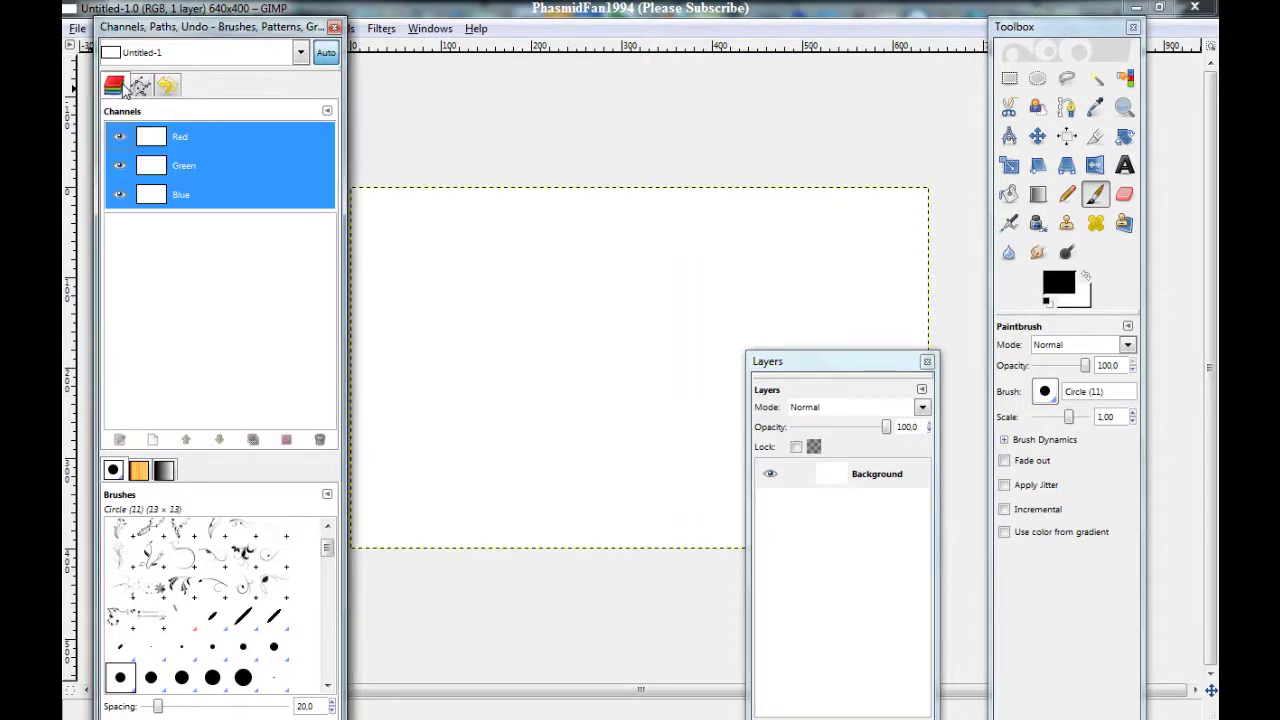
click(166, 87)
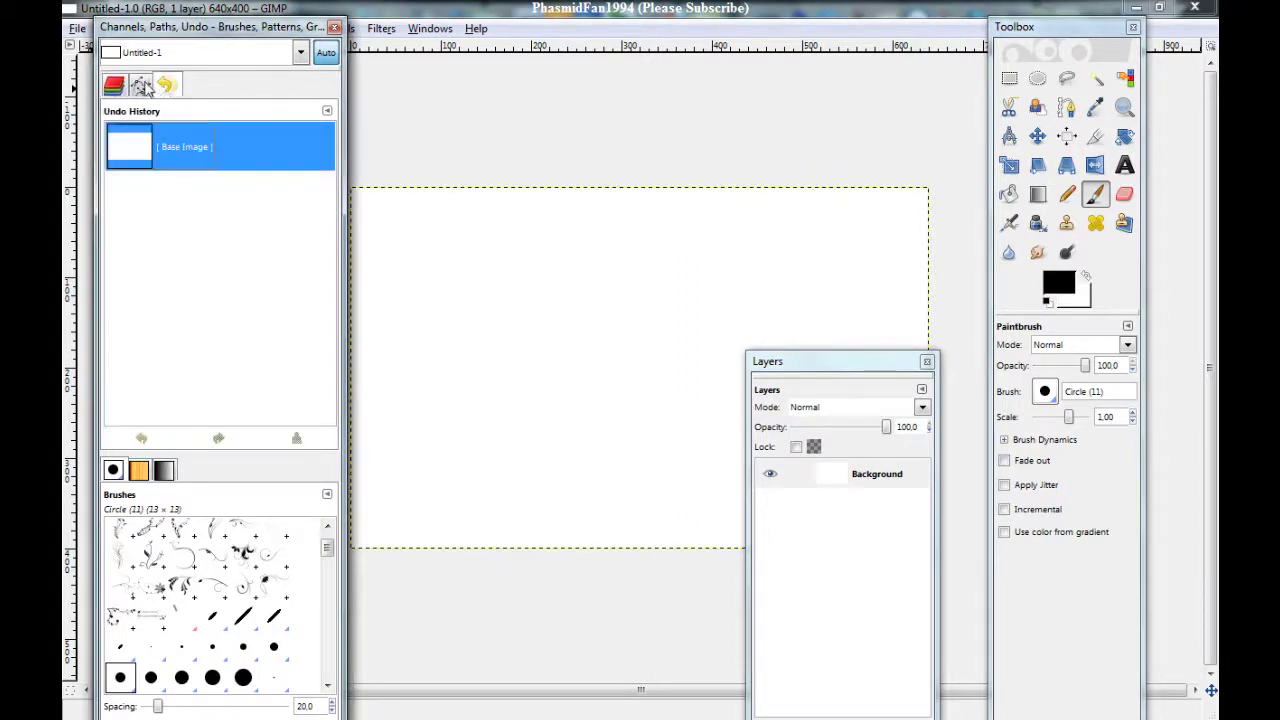
click(141, 86)
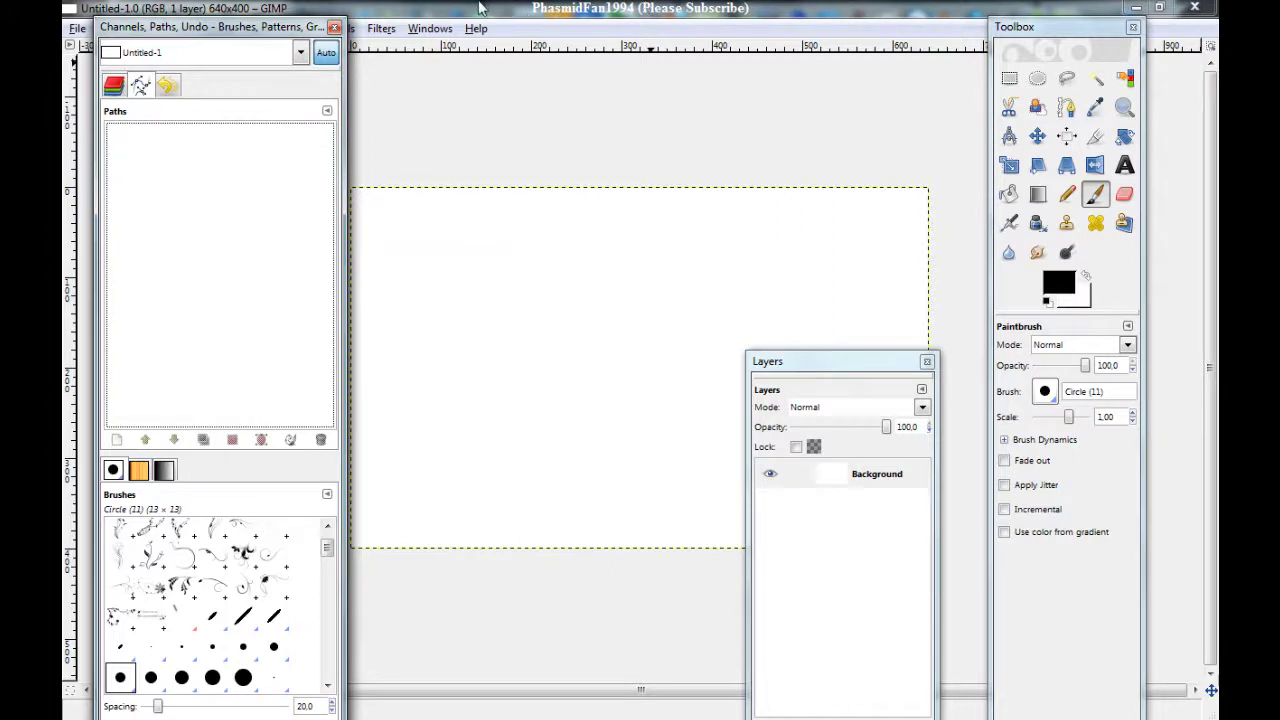
click(438, 31)
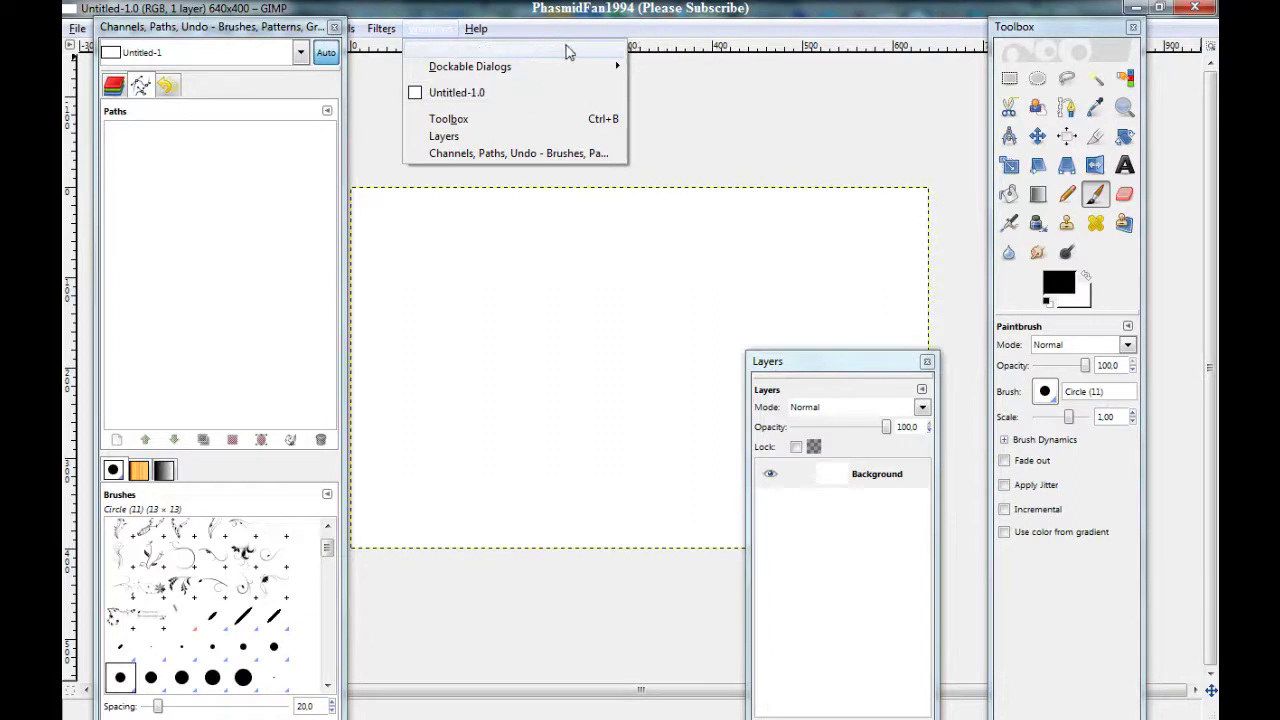
mouse_move(567, 51)
mouse_move(511, 72)
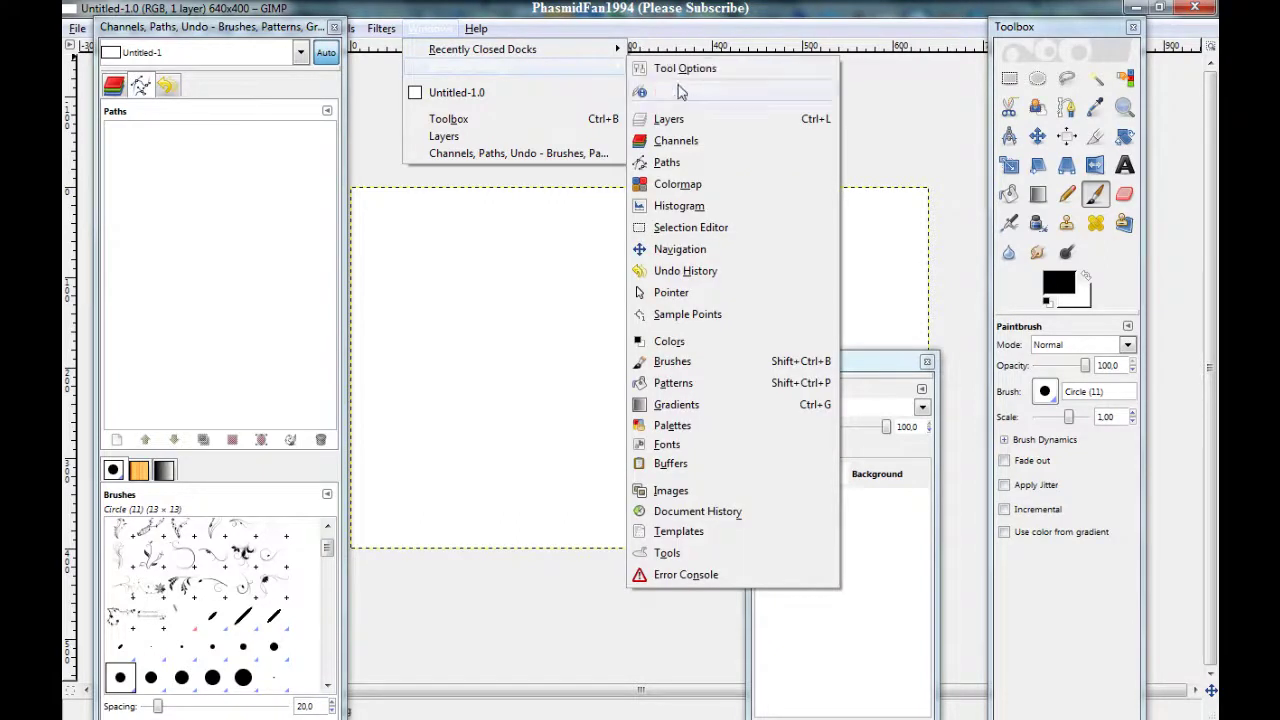
click(668, 163)
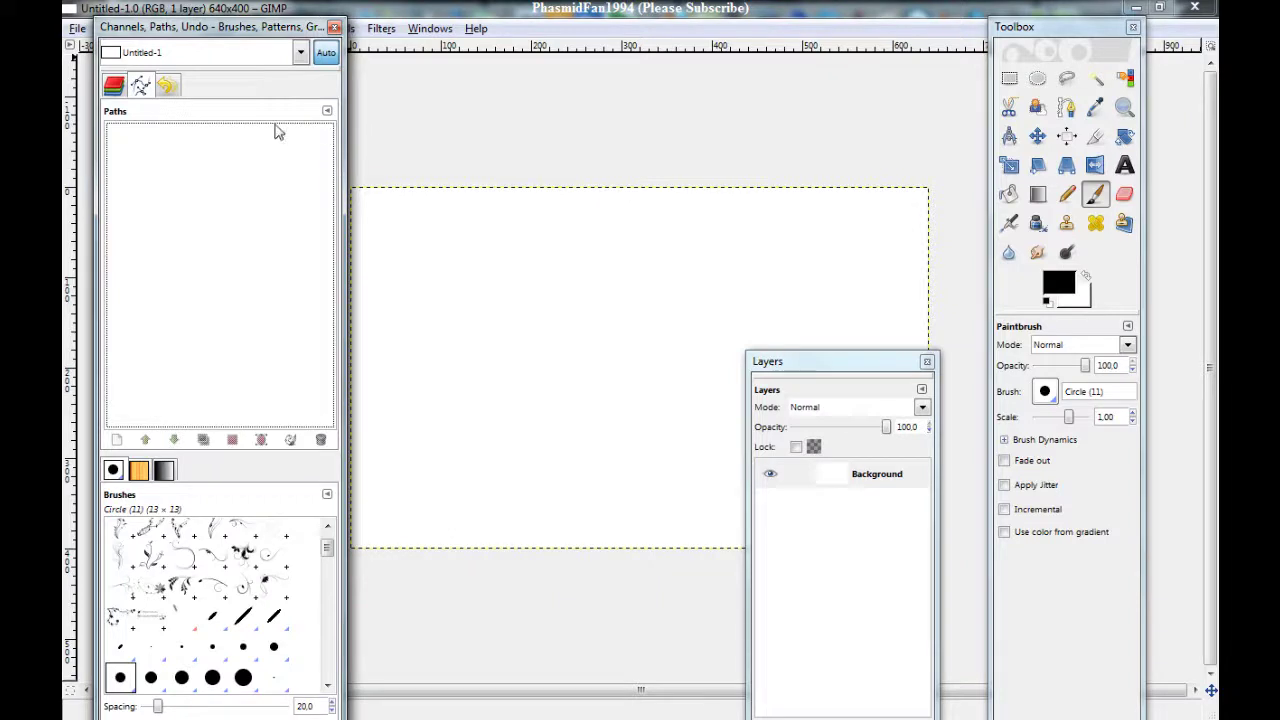
Step: Draw a four-anchor S-shaped path with the Paths tool, rising into an arch then dipping down
drag(290, 28, 207, 28)
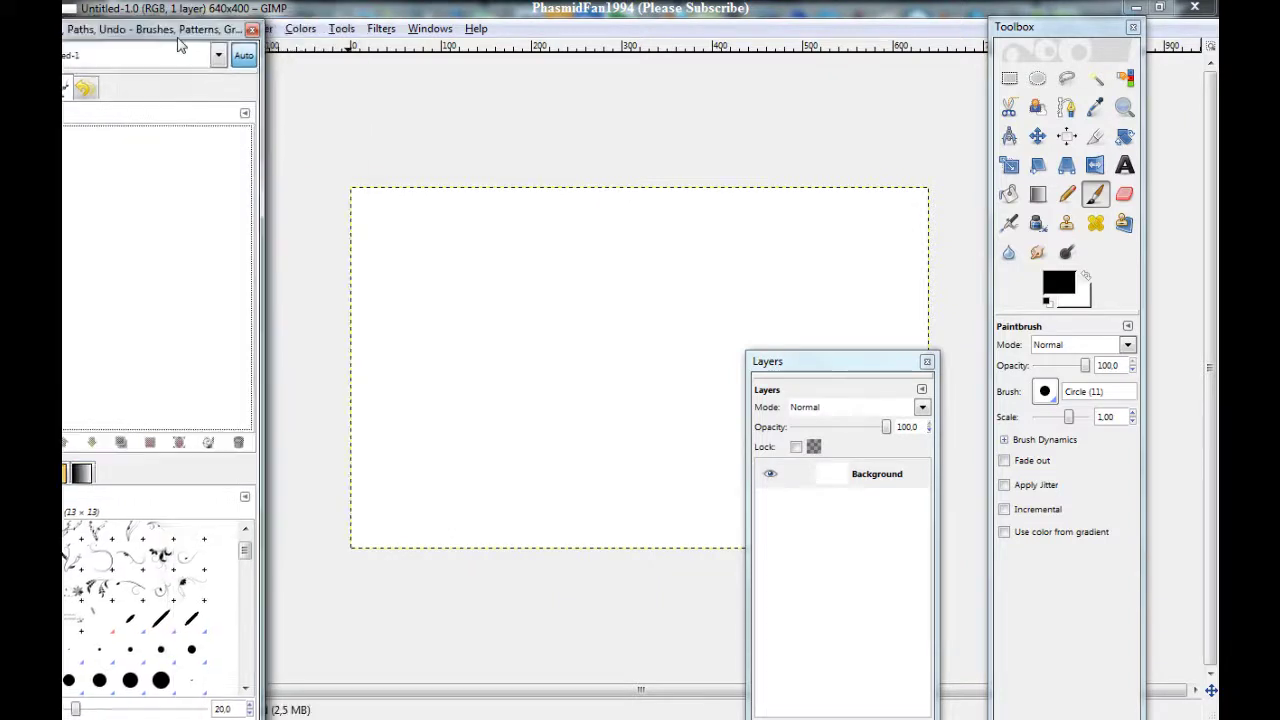
click(1066, 107)
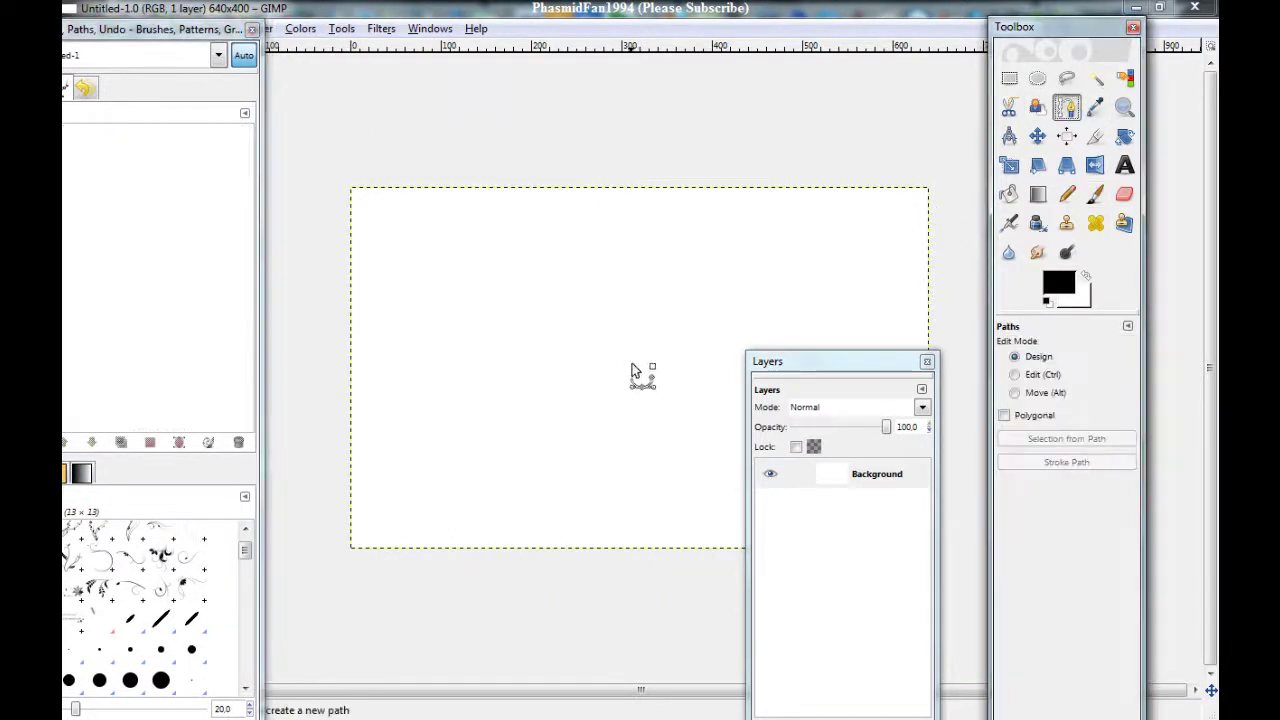
click(428, 494)
drag(517, 289, 595, 292)
drag(590, 416, 609, 484)
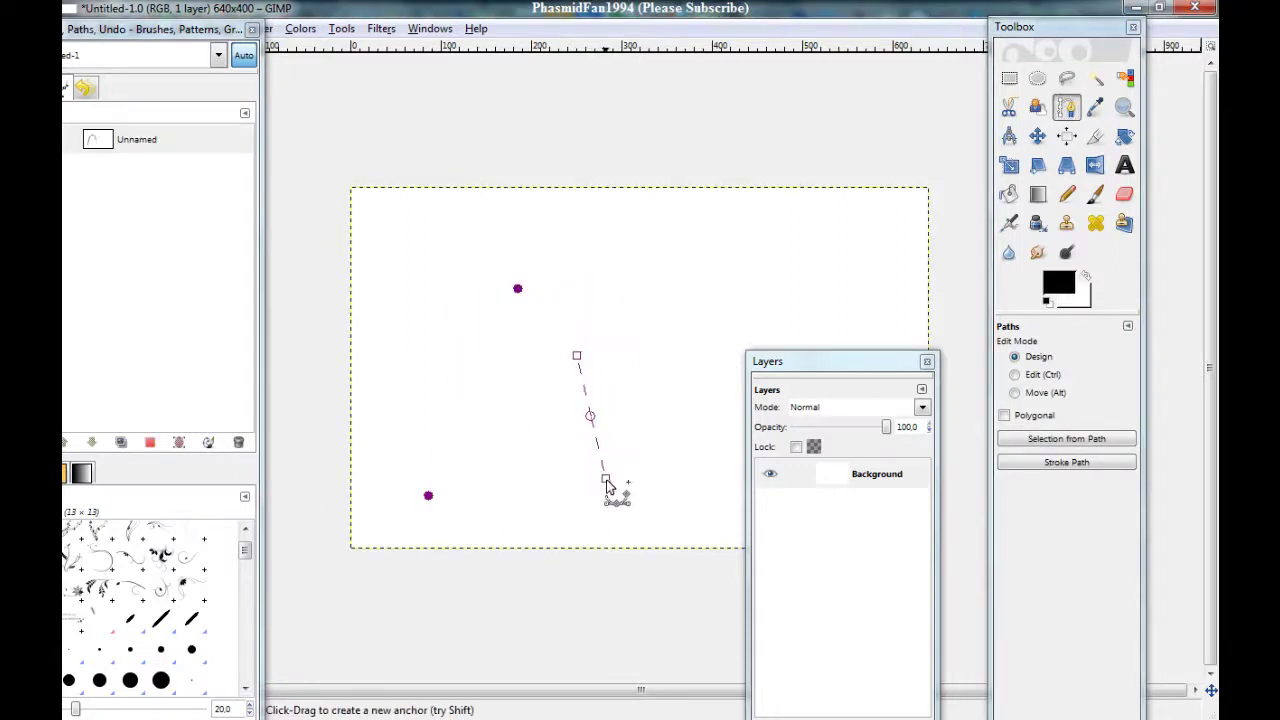
drag(680, 457, 719, 414)
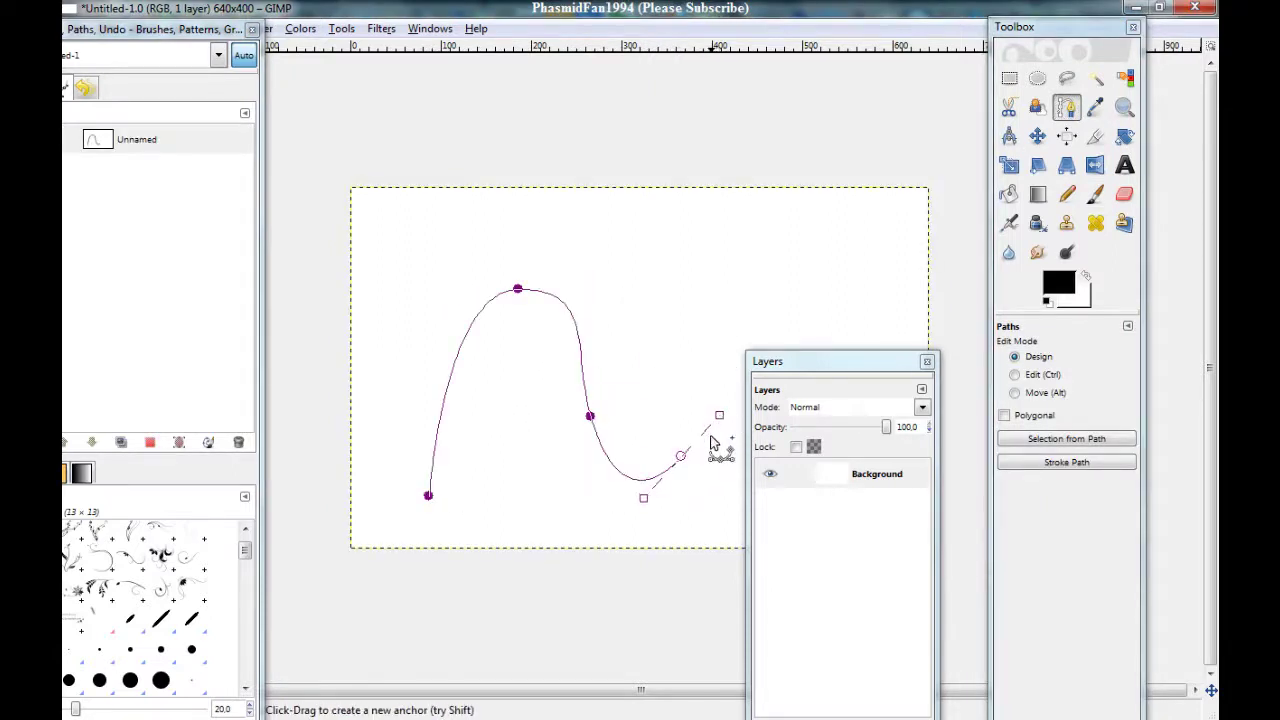
drag(686, 461, 752, 455)
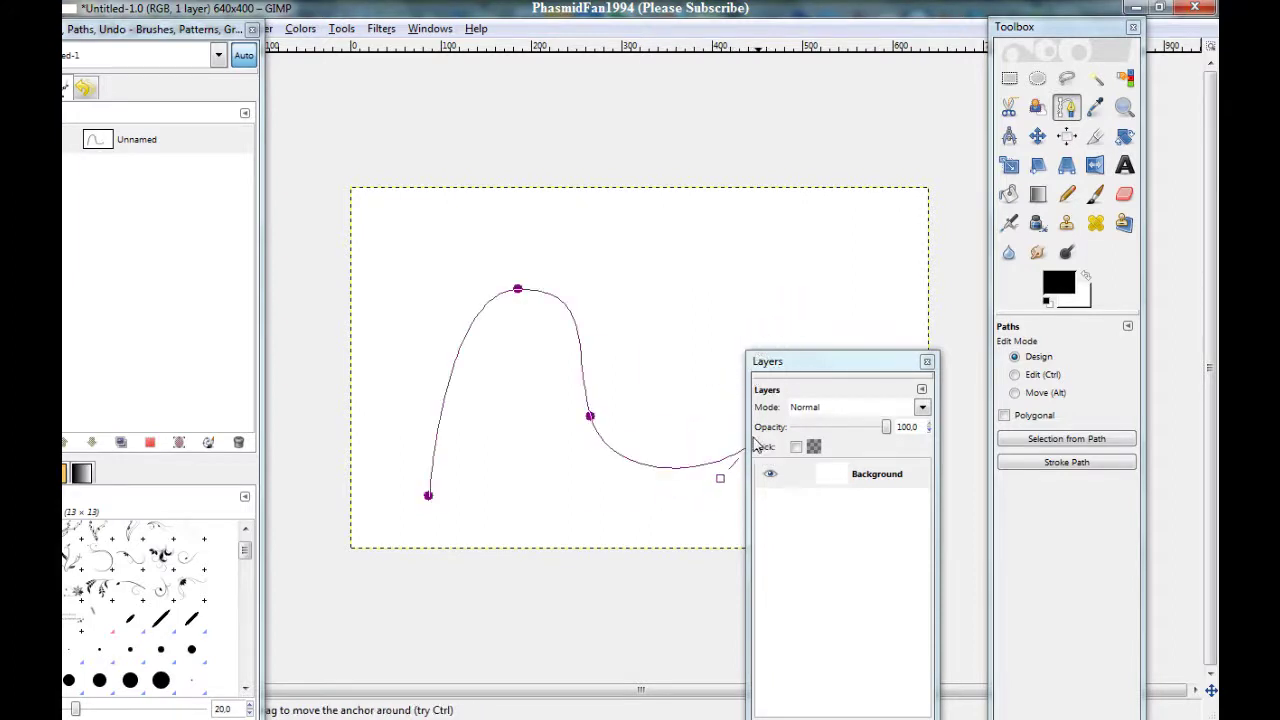
drag(198, 30, 270, 27)
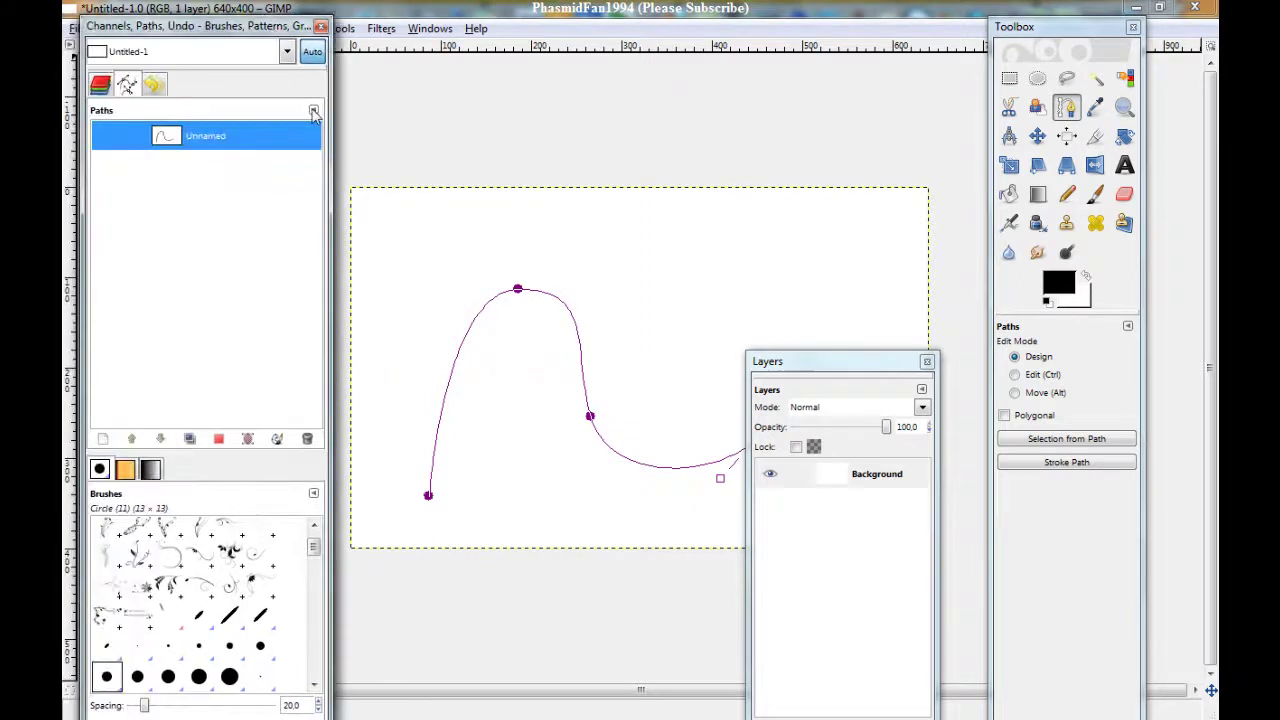
Step: Make the Unnamed path visible, hide the docks, and drag a text box across the upper canvas
click(1128, 168)
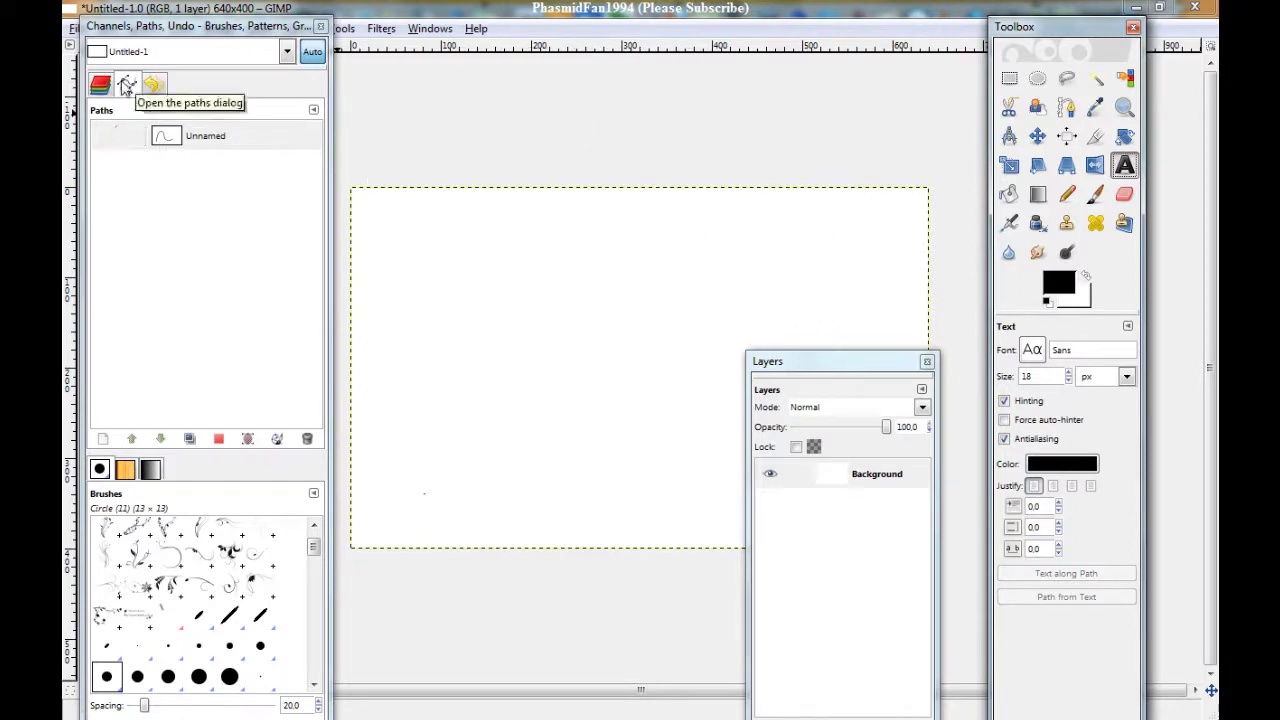
click(107, 145)
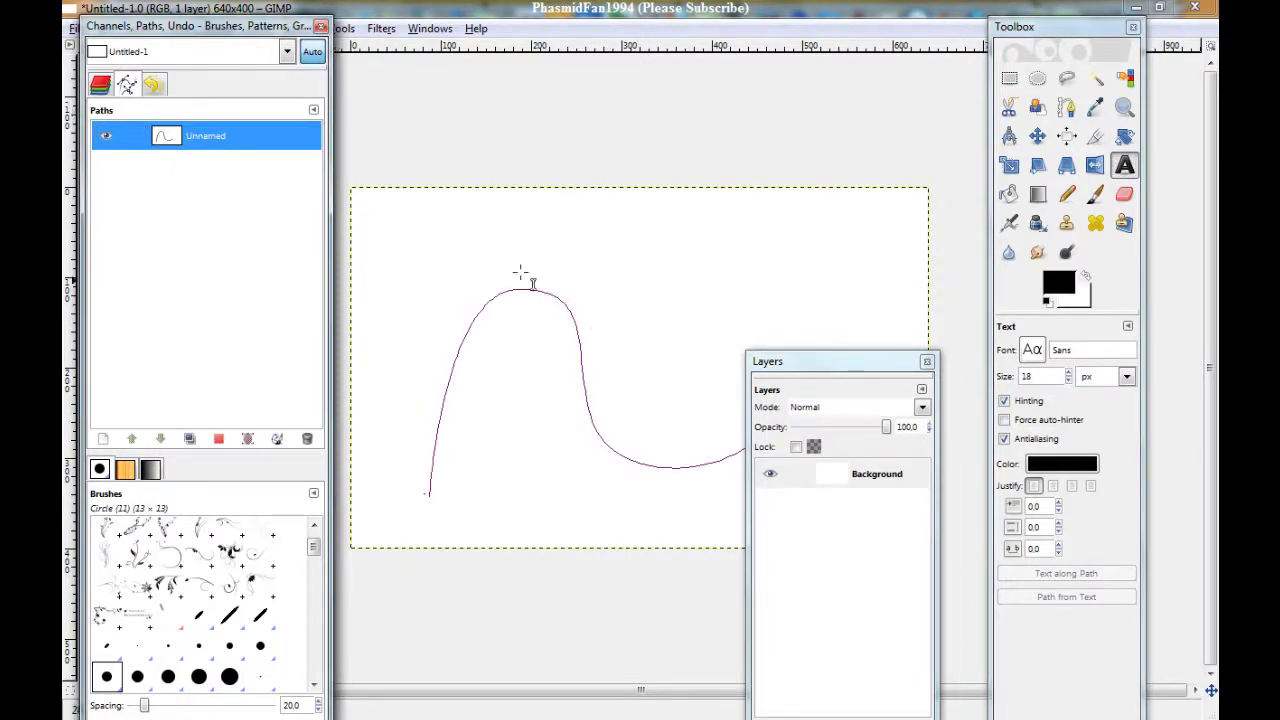
key(Tab)
drag(454, 212, 889, 327)
Step: Enter 'Hello Friends How are you??? :) ^^' in the Text Editor and close it
text(Hello)
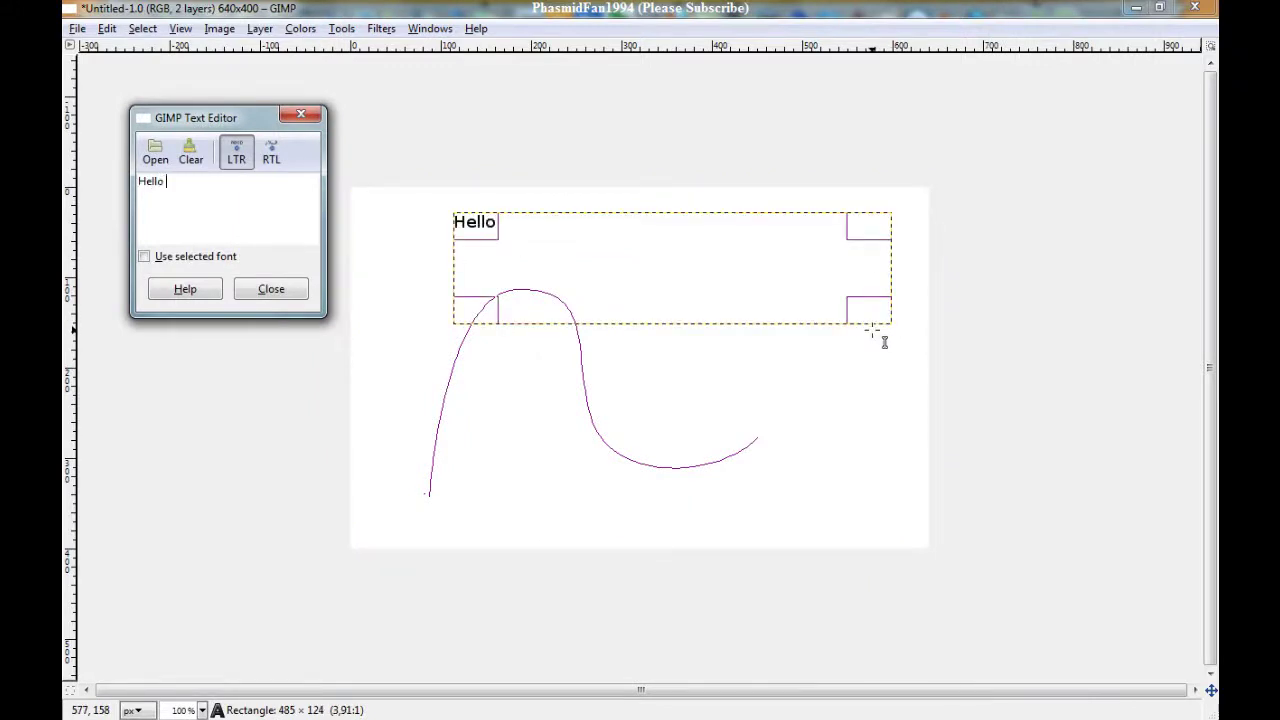
text( Friends How ar)
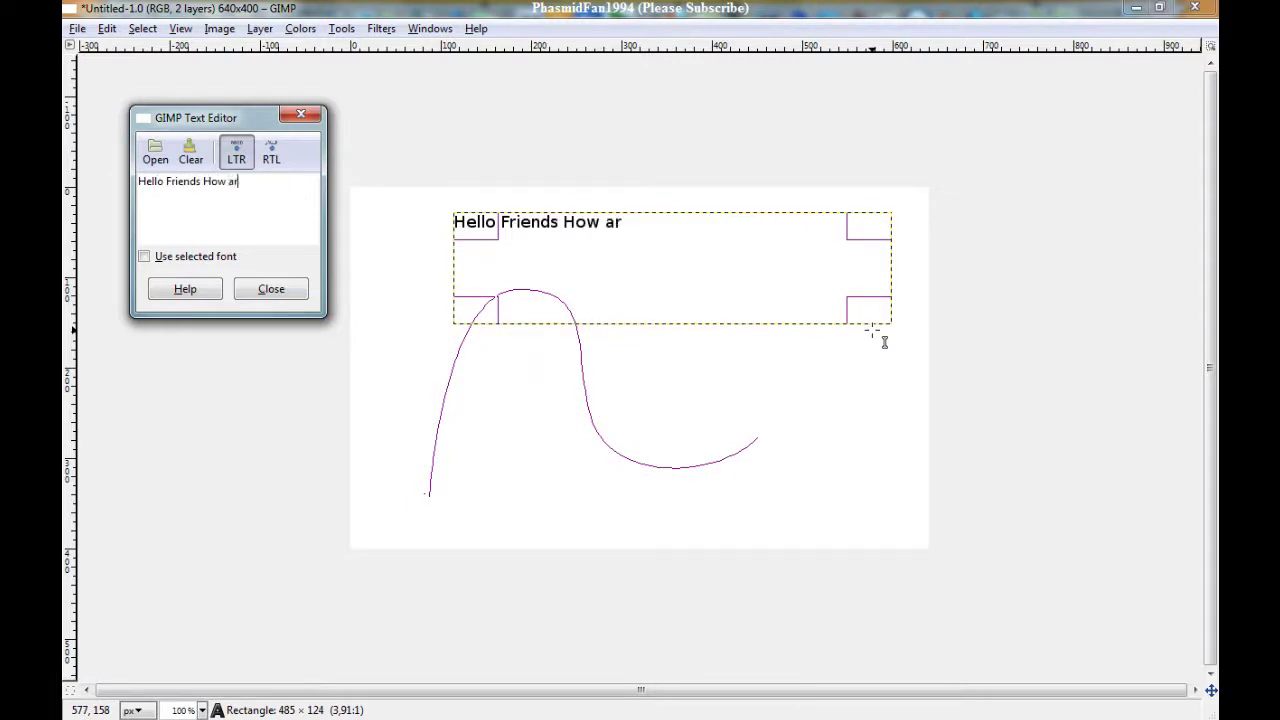
text(e you???  :)
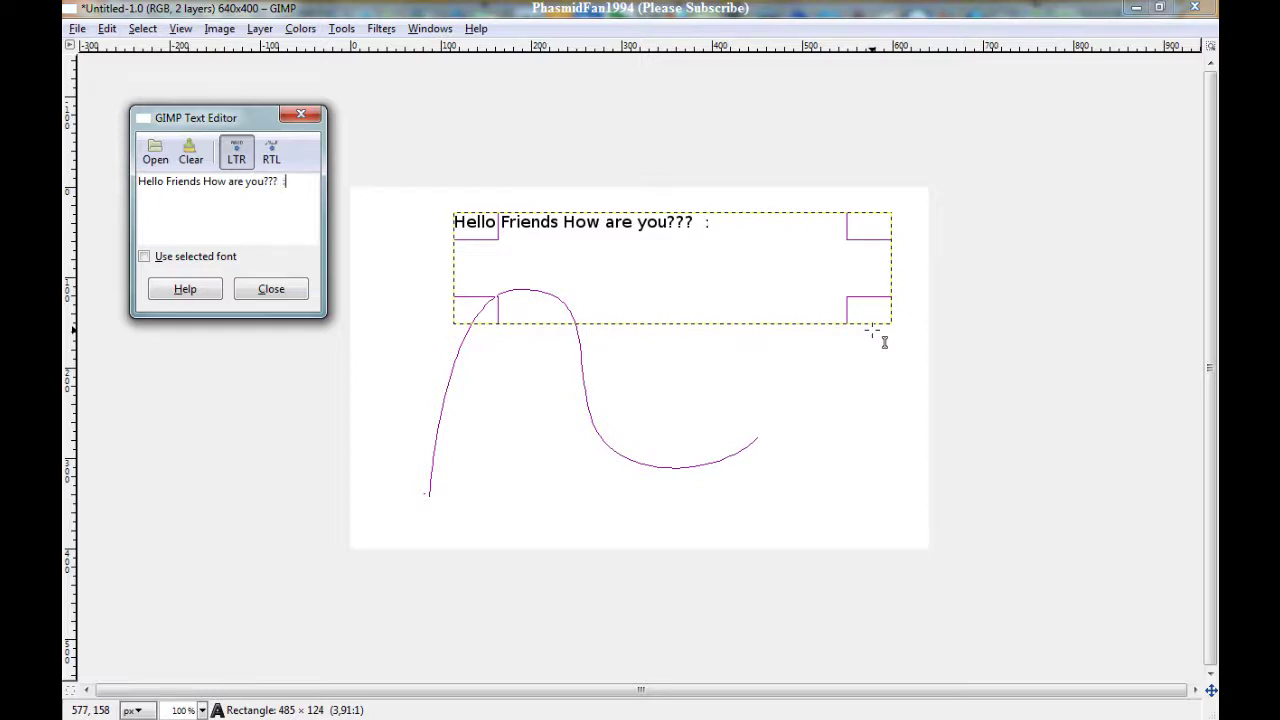
text() ^^)
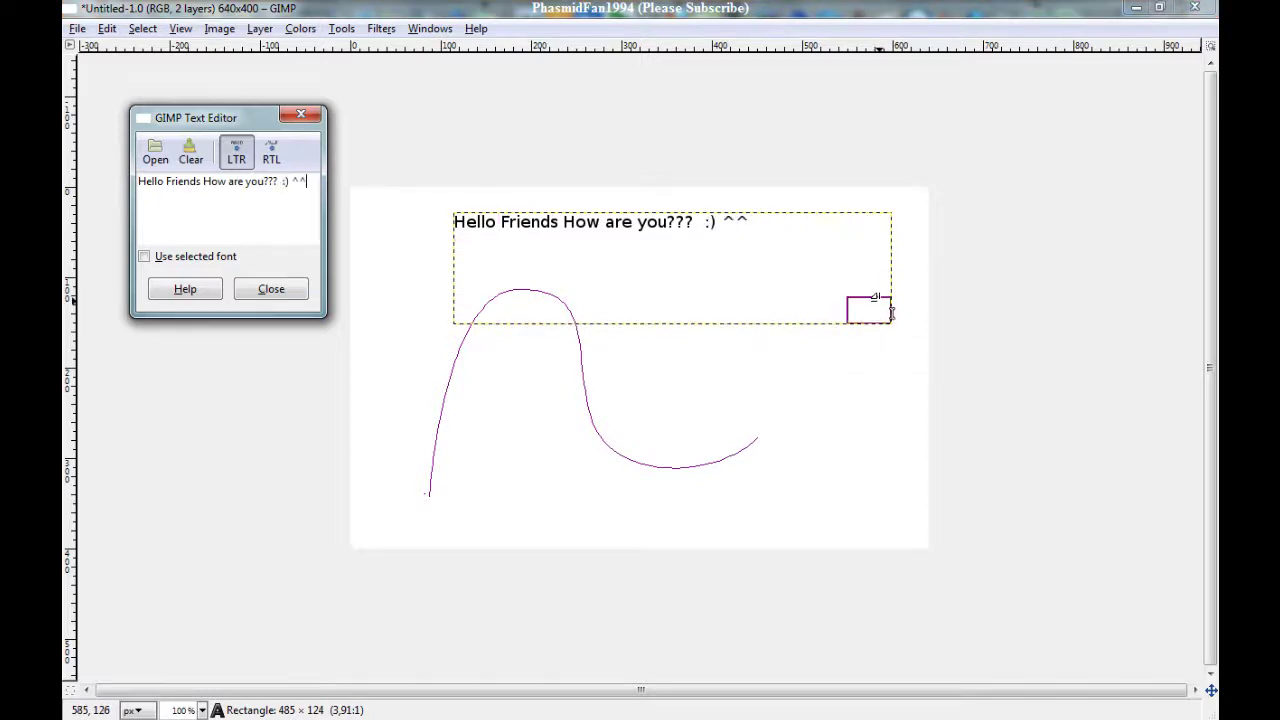
click(271, 289)
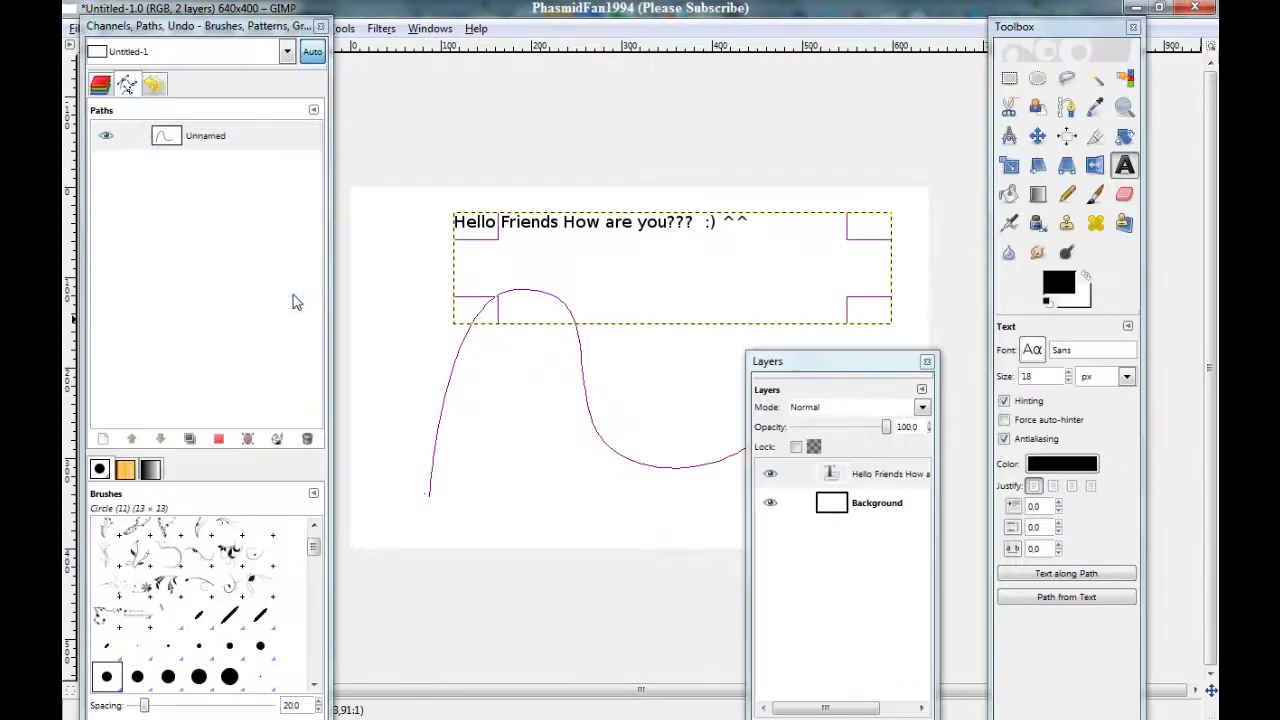
Step: Flow the text along the curve, hide the Unnamed path, and convert the text path to a selection
click(1055, 573)
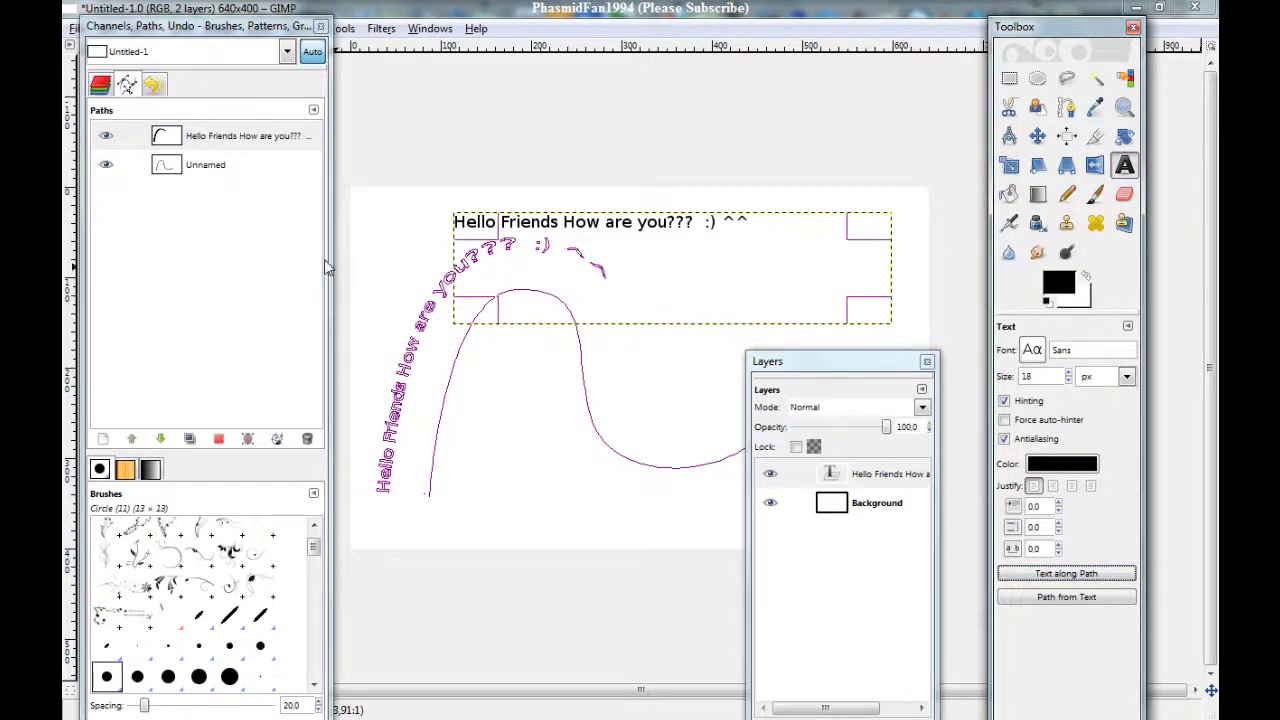
click(105, 165)
click(210, 143)
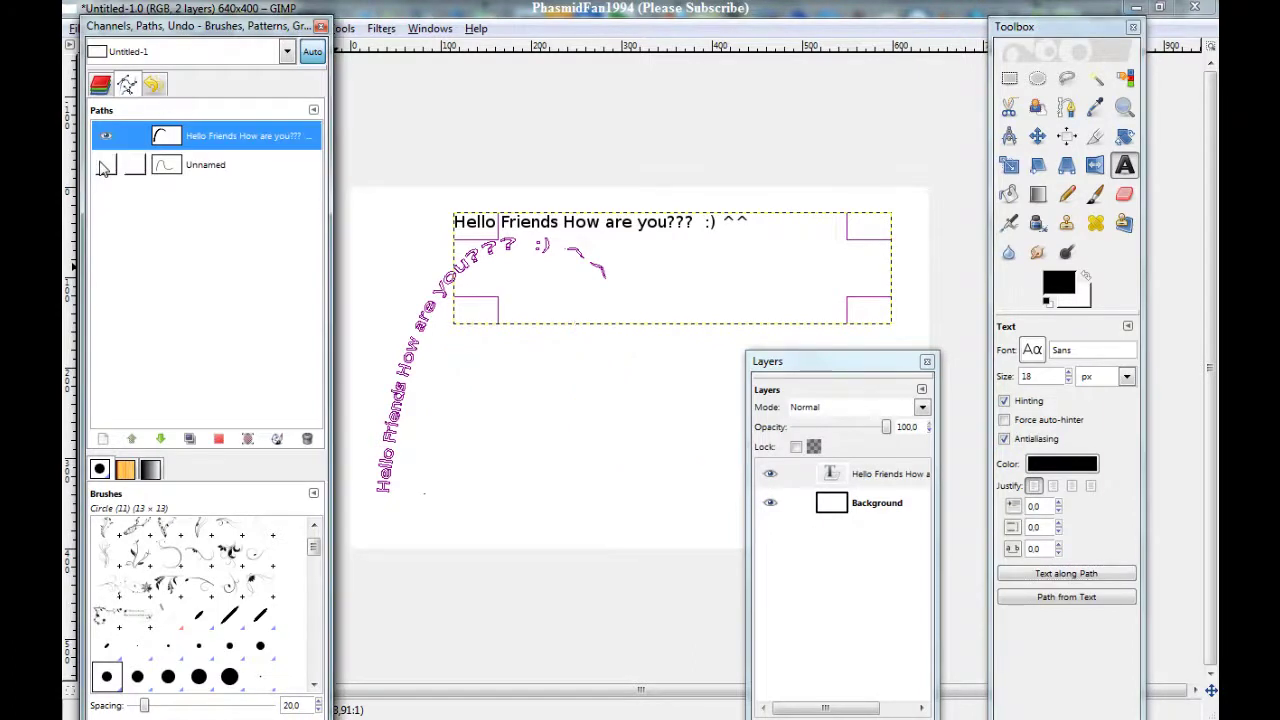
right_click(204, 134)
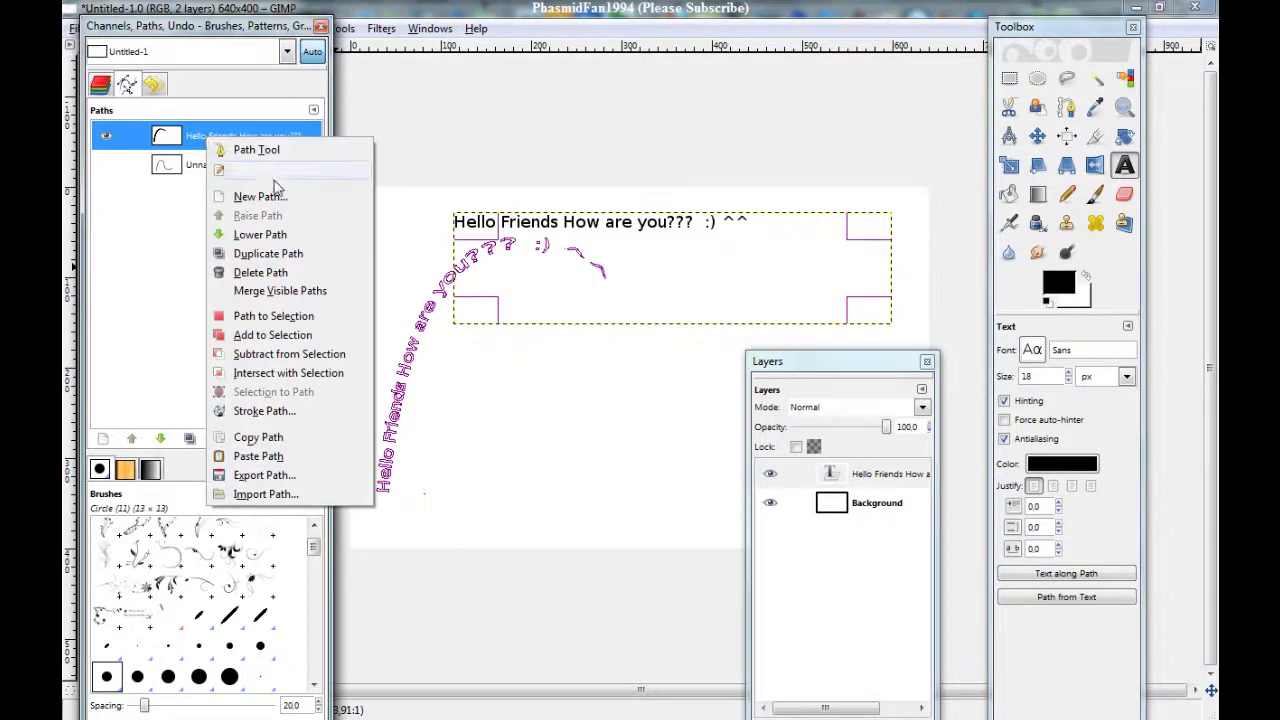
click(285, 326)
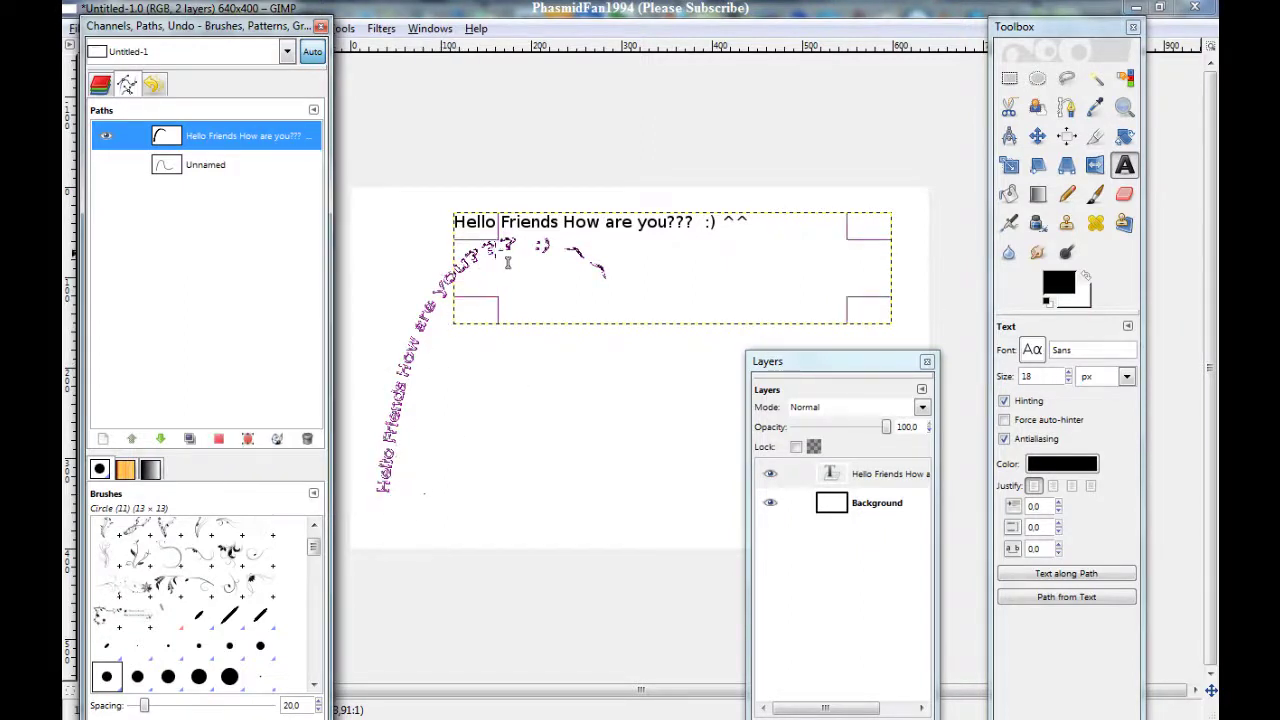
Step: Add a new transparent layer from the Layers context menu
right_click(855, 481)
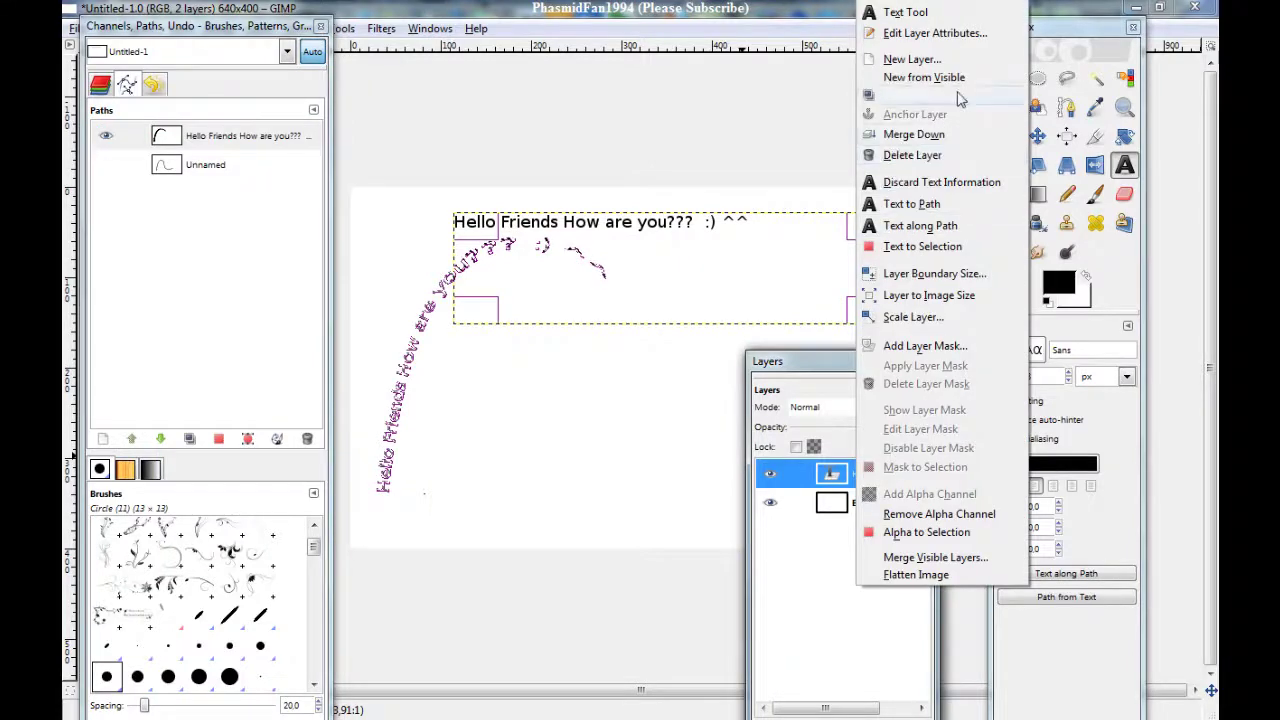
click(945, 60)
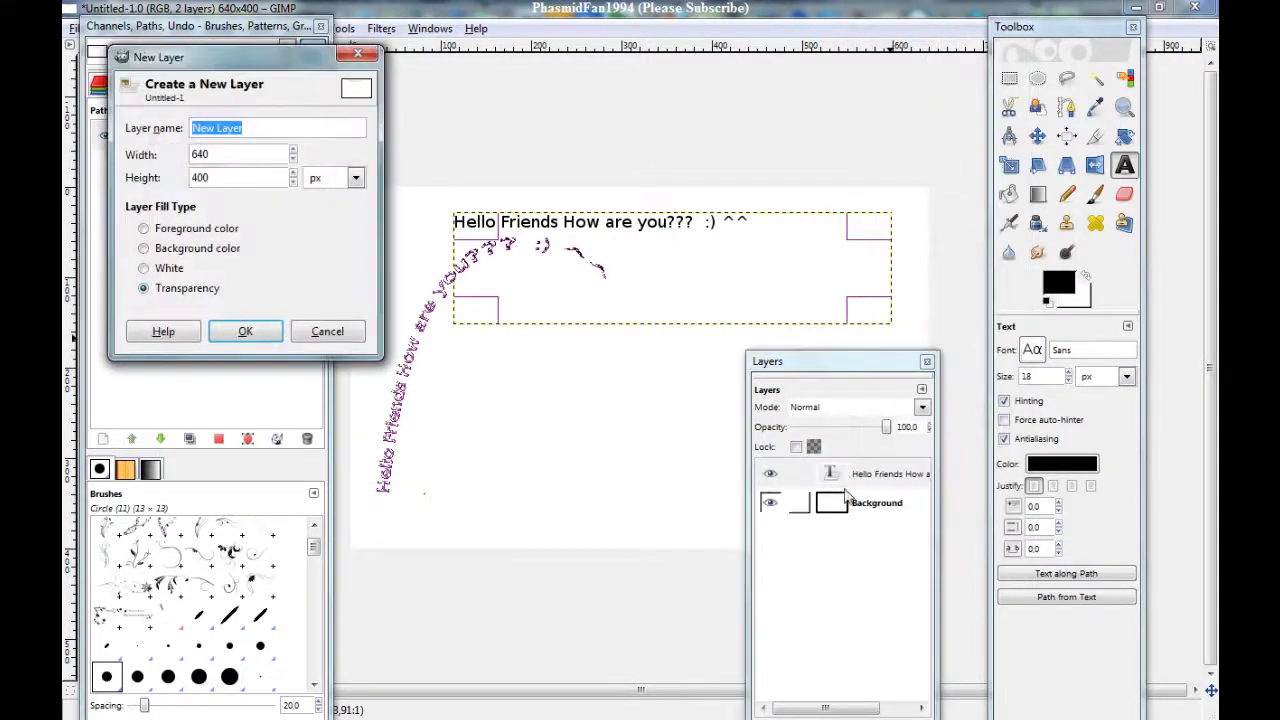
click(278, 331)
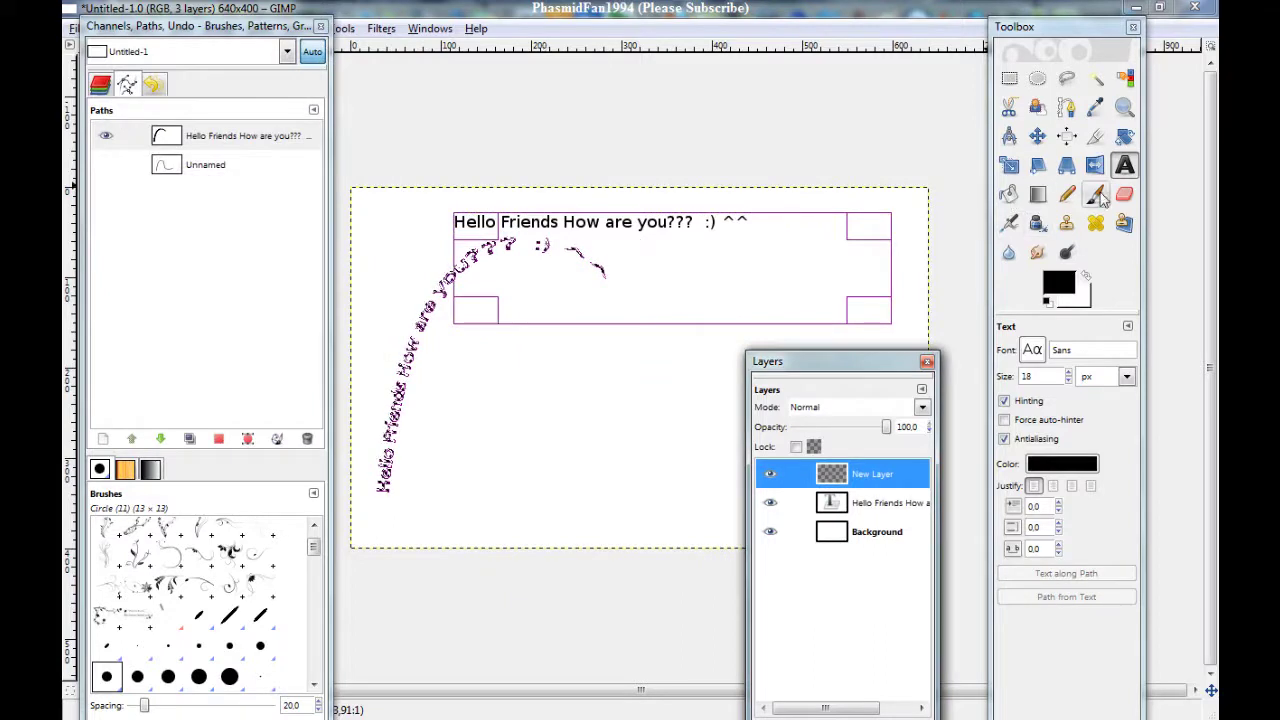
Step: Fill the whole curved text selection with black using Bucket Fill
click(1007, 195)
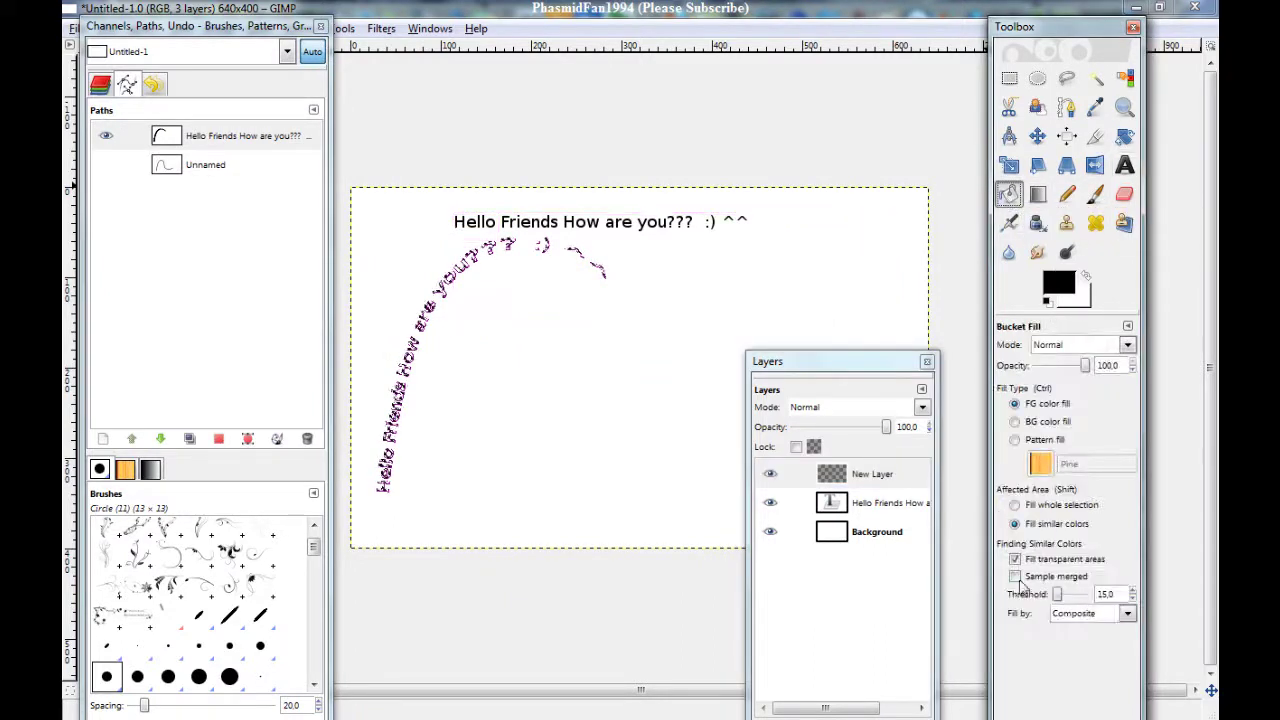
click(1015, 505)
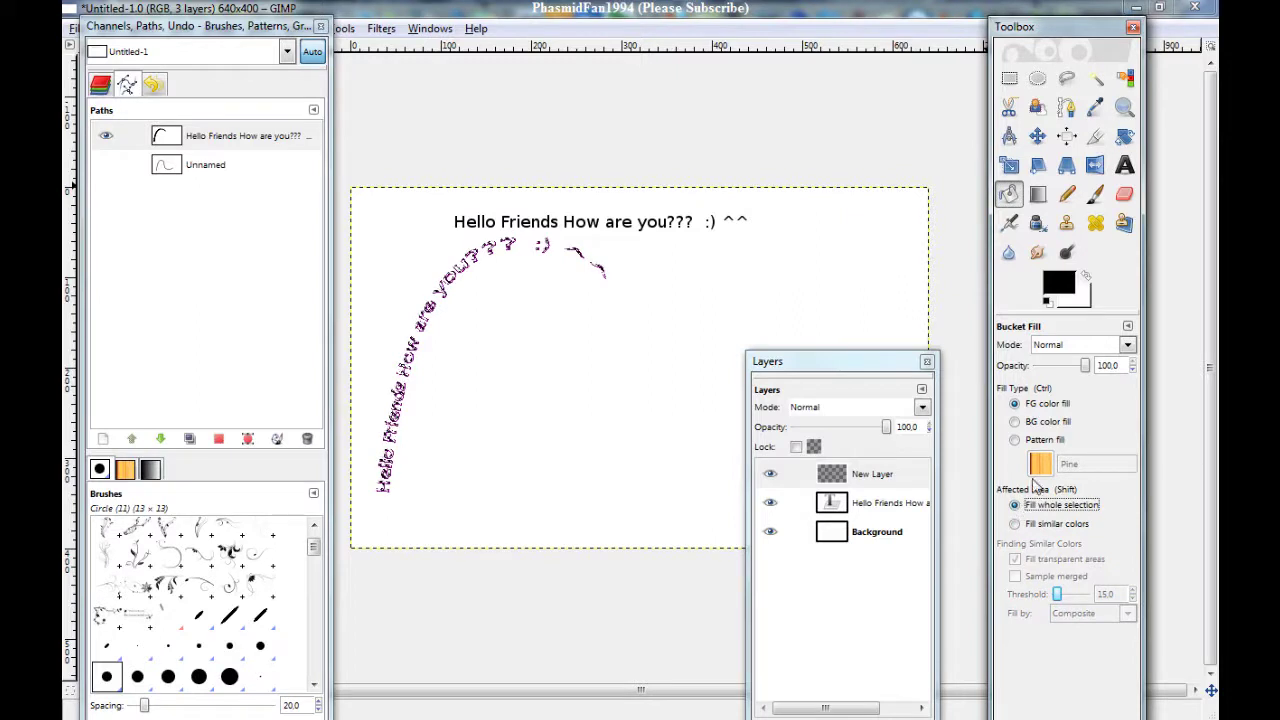
click(389, 498)
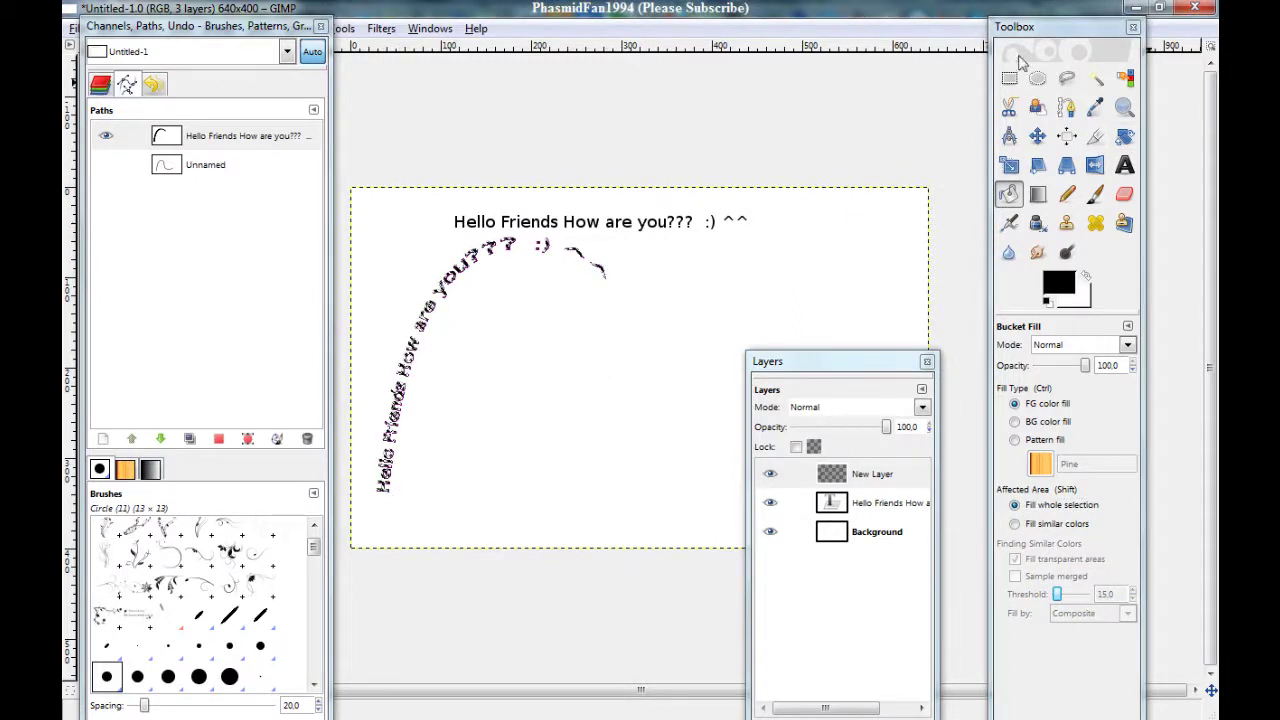
Step: Delete both the text outline path and the curve path
right_click(204, 136)
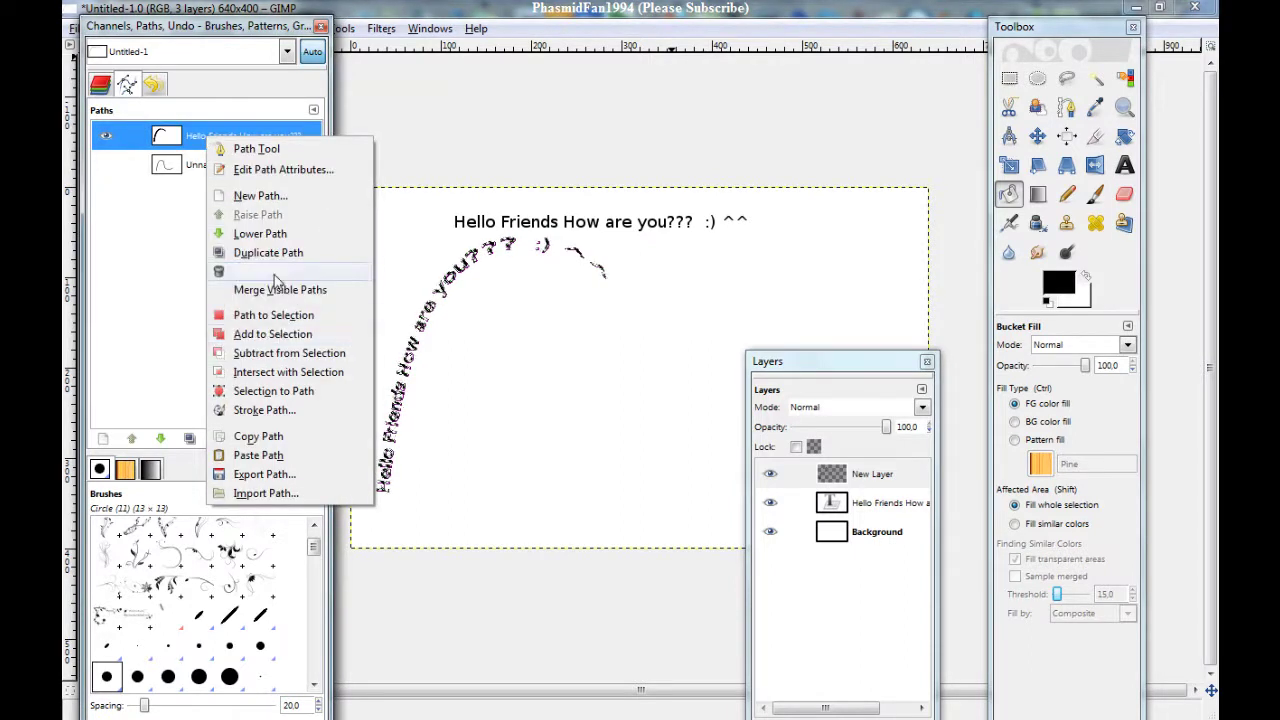
click(262, 271)
right_click(192, 134)
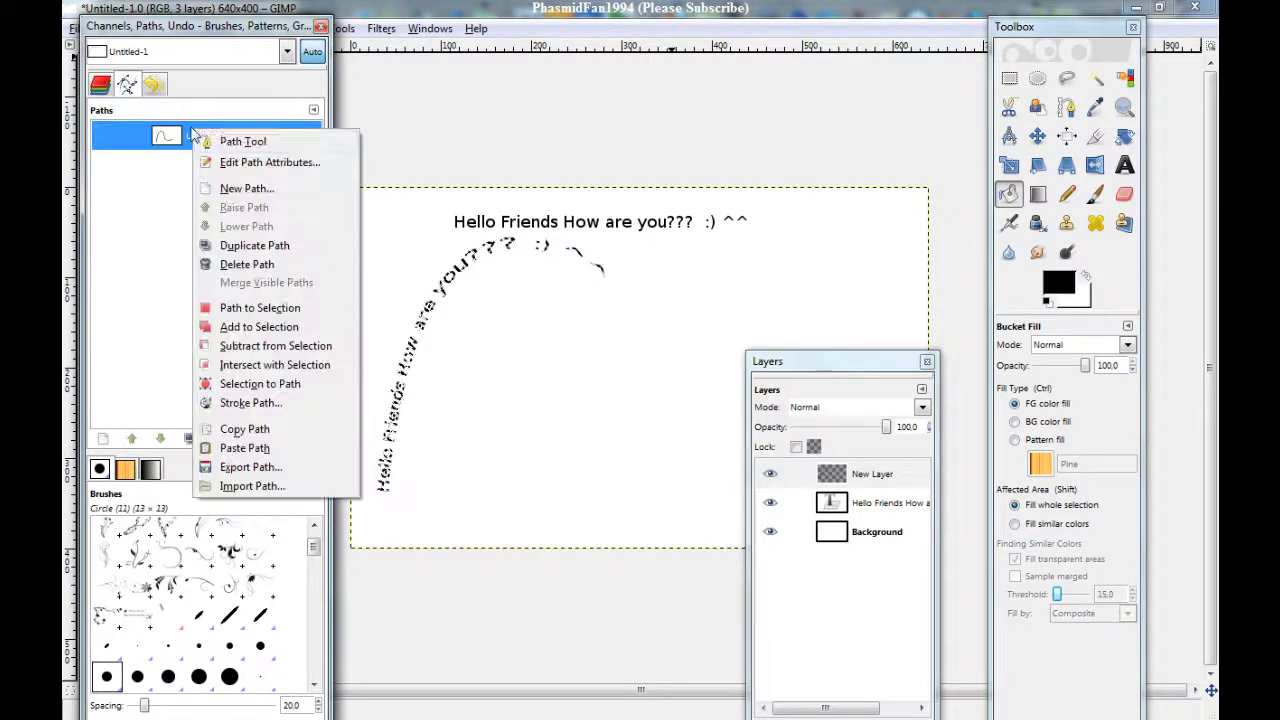
click(240, 264)
Step: Delete the straight Hello Friends text layer and clear the selection
right_click(876, 503)
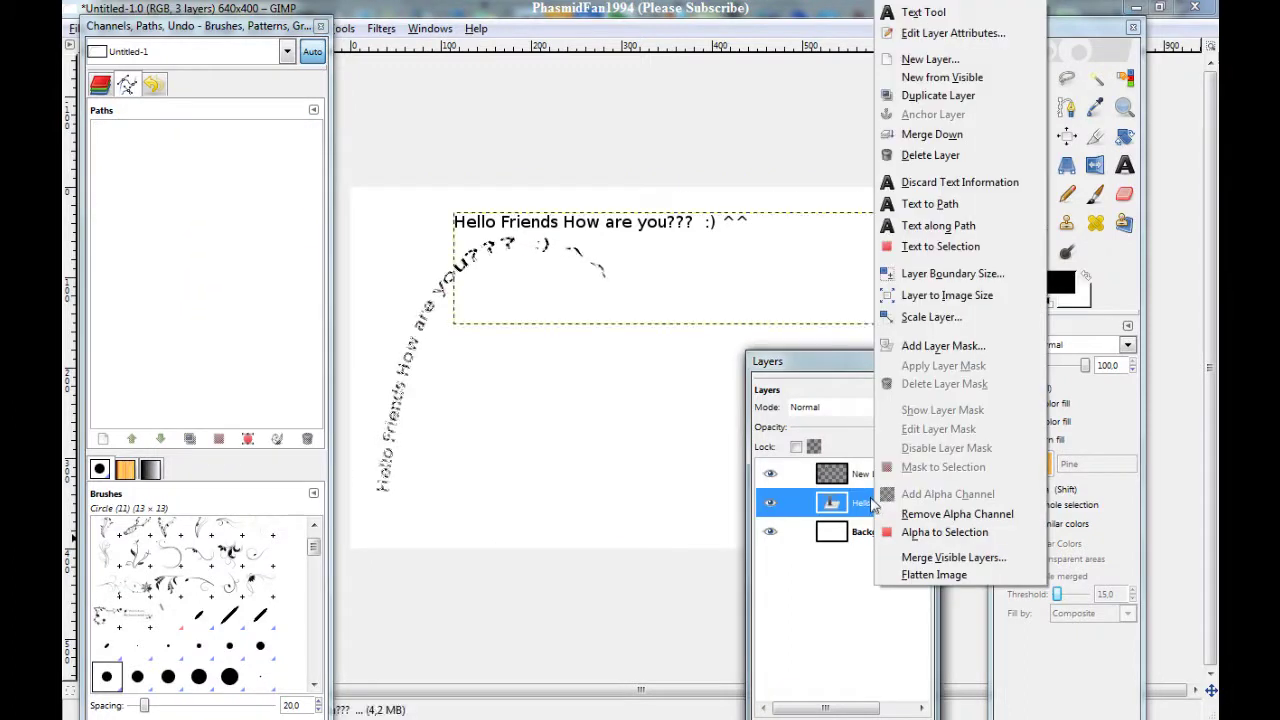
click(935, 158)
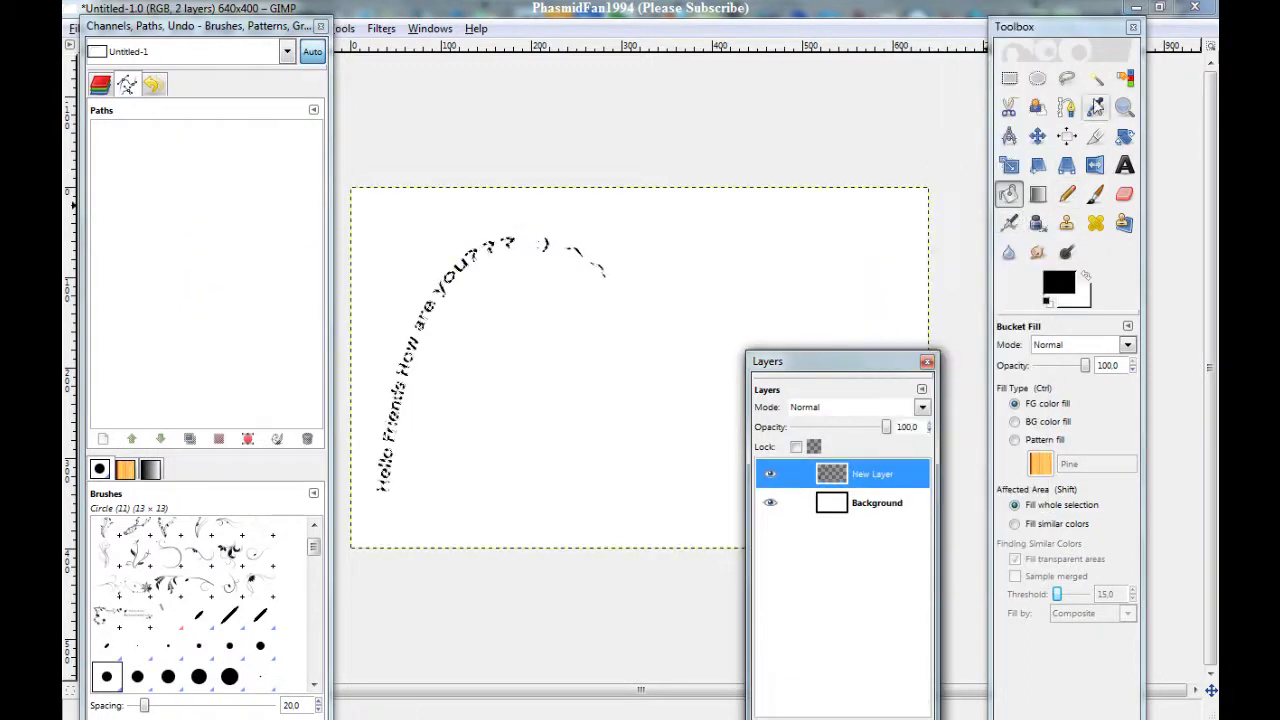
click(703, 281)
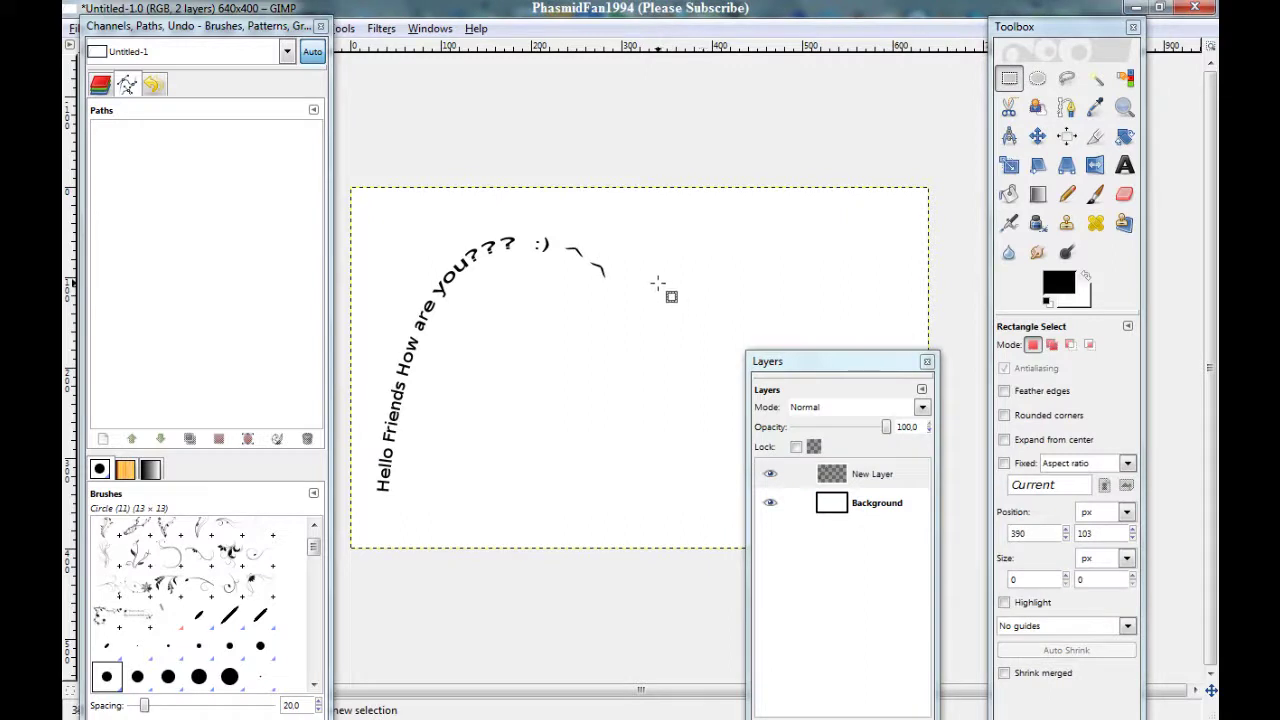